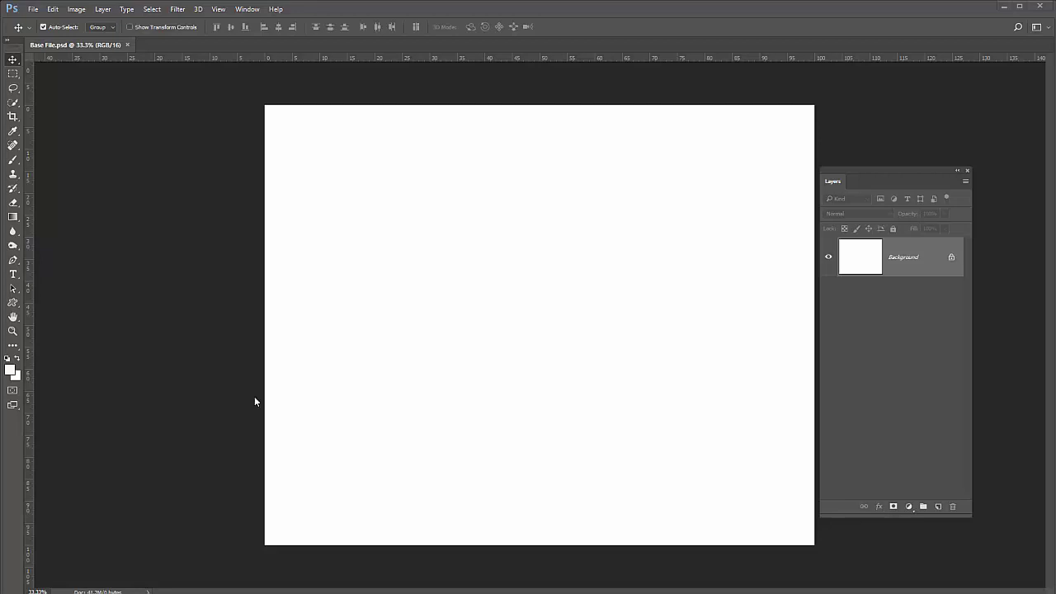
Step: Move the Explorer Images window aside to reveal the Base File Linked.tif document
click(33, 9)
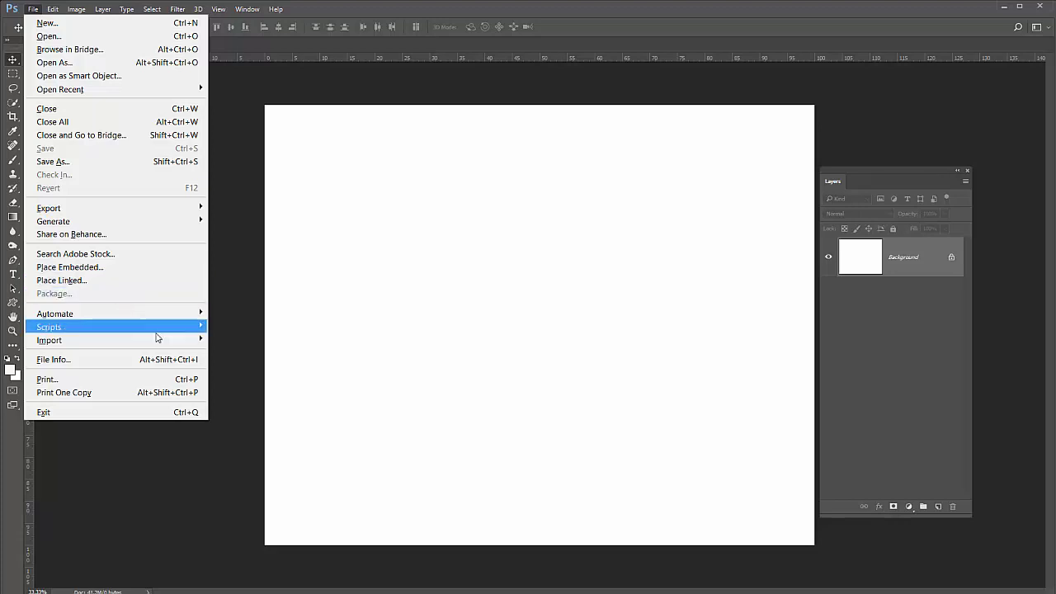
click(229, 385)
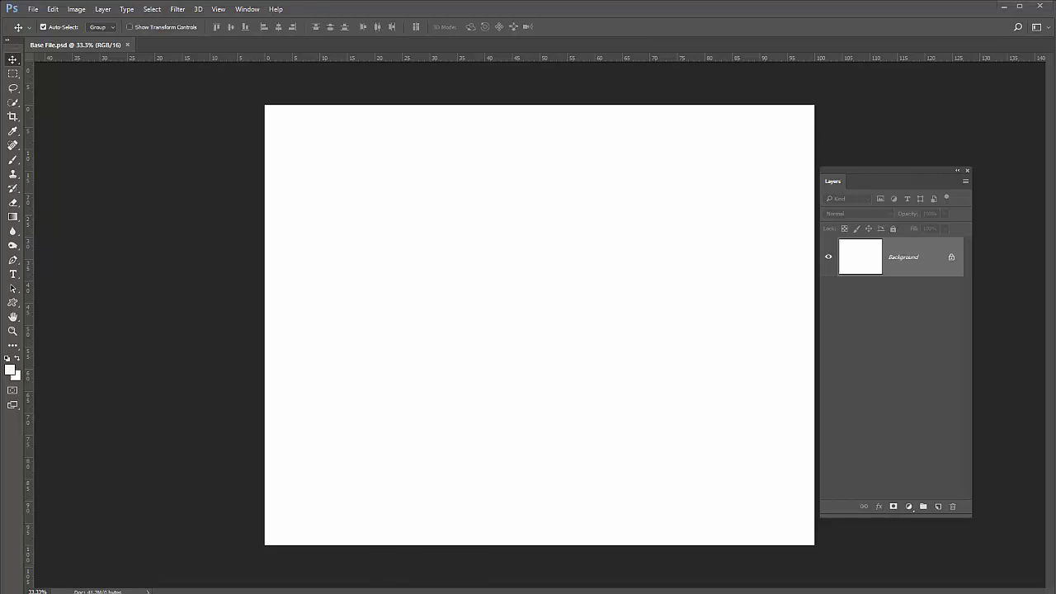
drag(338, 207, 354, 189)
drag(195, 198, 464, 126)
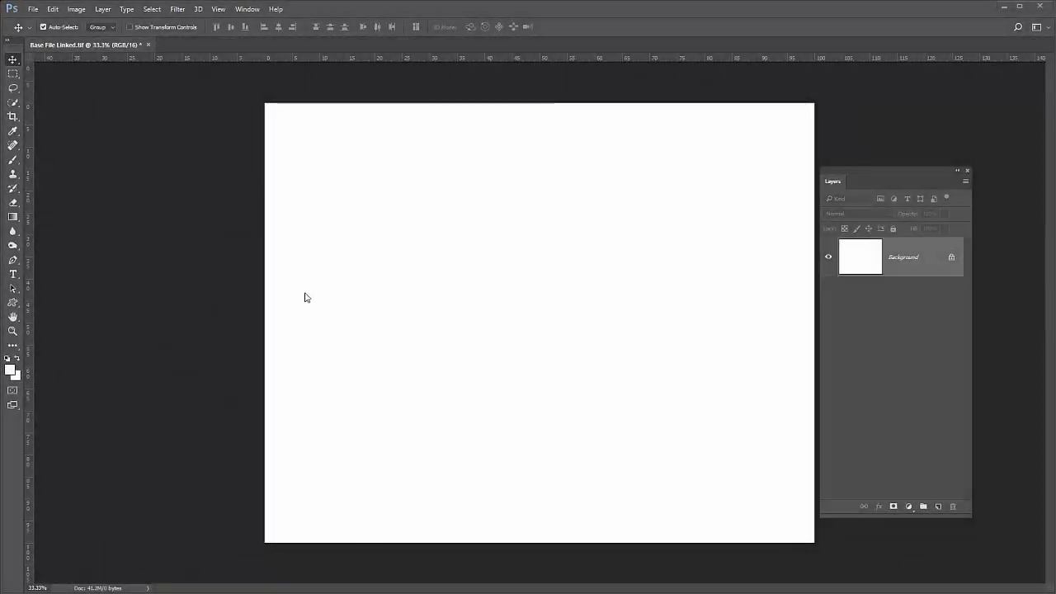
Step: Place Images > Turbine as an embedded smart object and commit it centred on the canvas
click(33, 10)
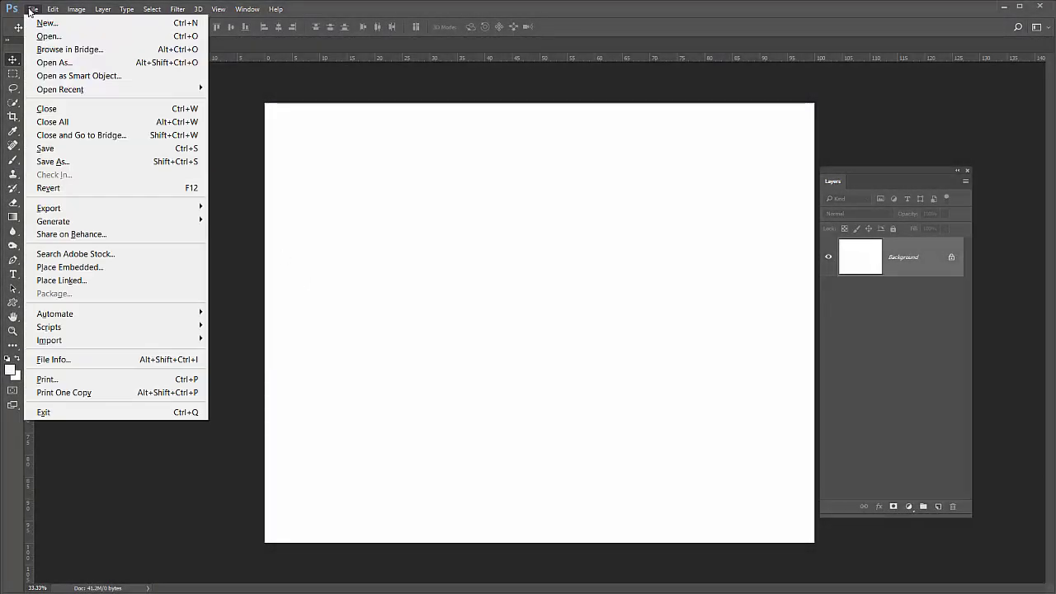
click(71, 267)
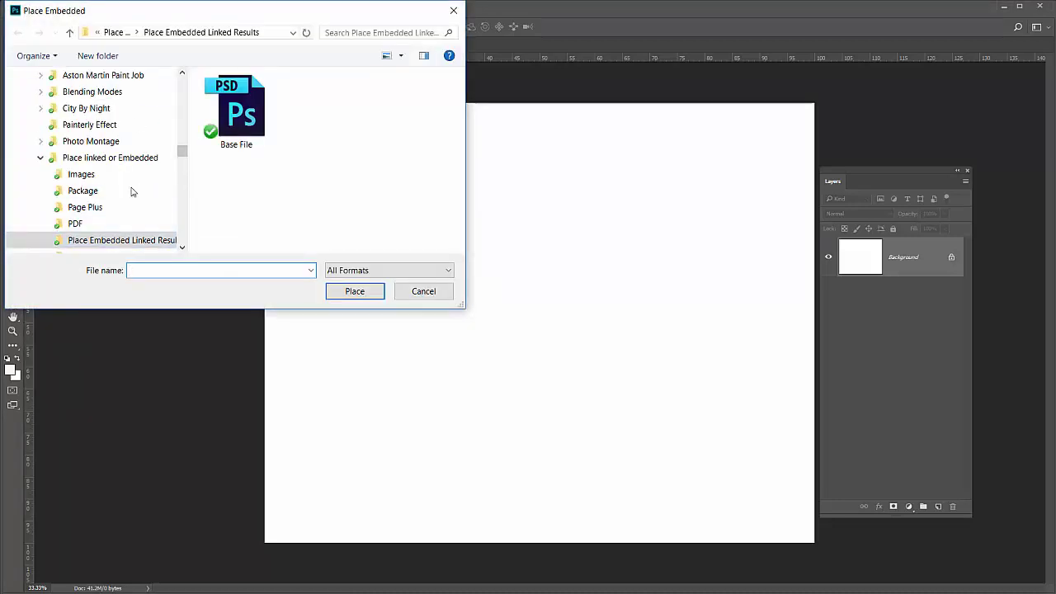
click(81, 175)
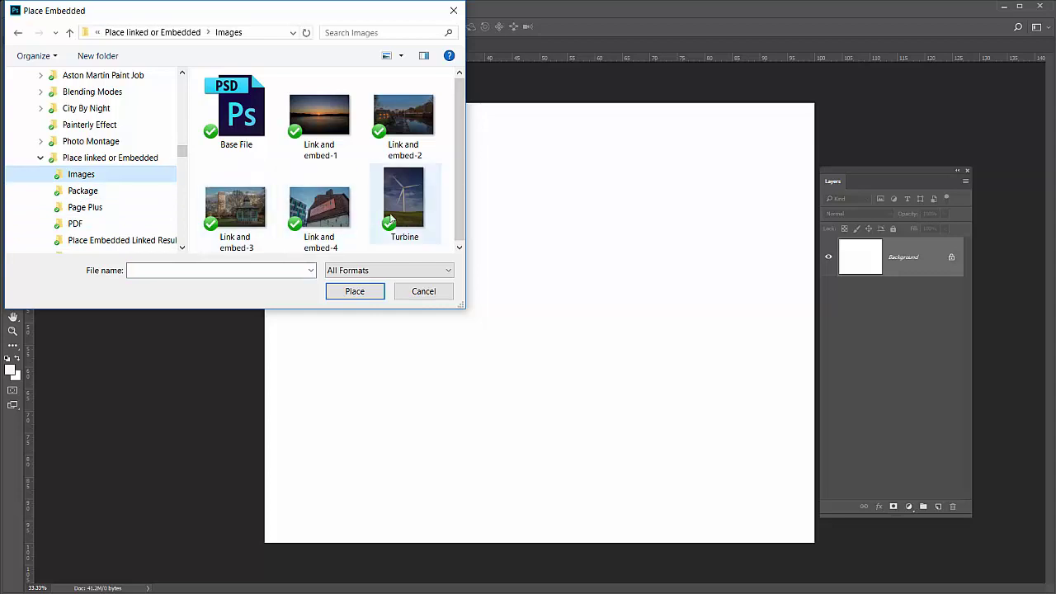
mouse_move(403, 200)
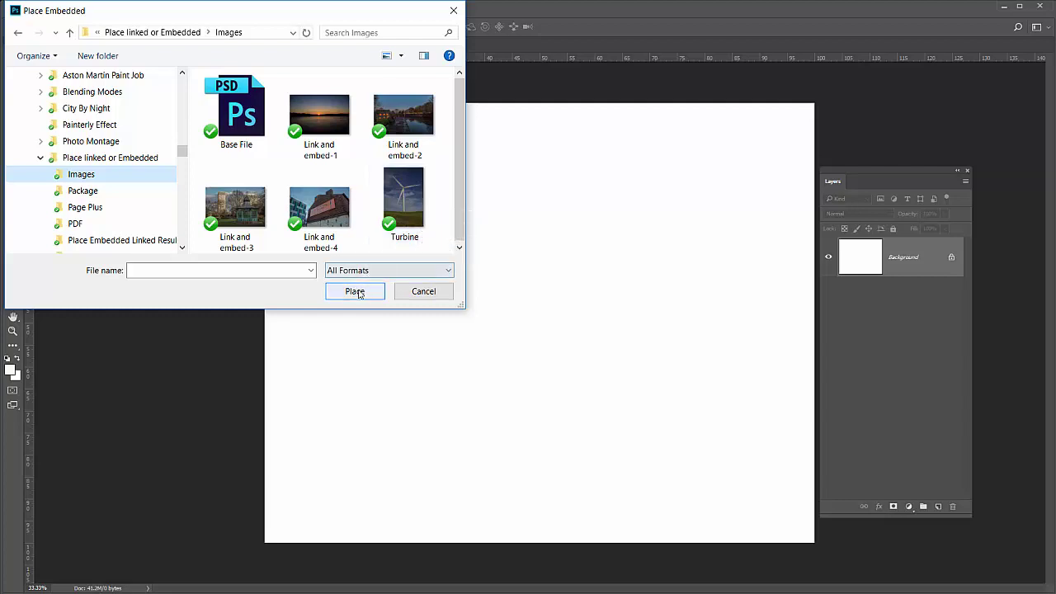
click(404, 199)
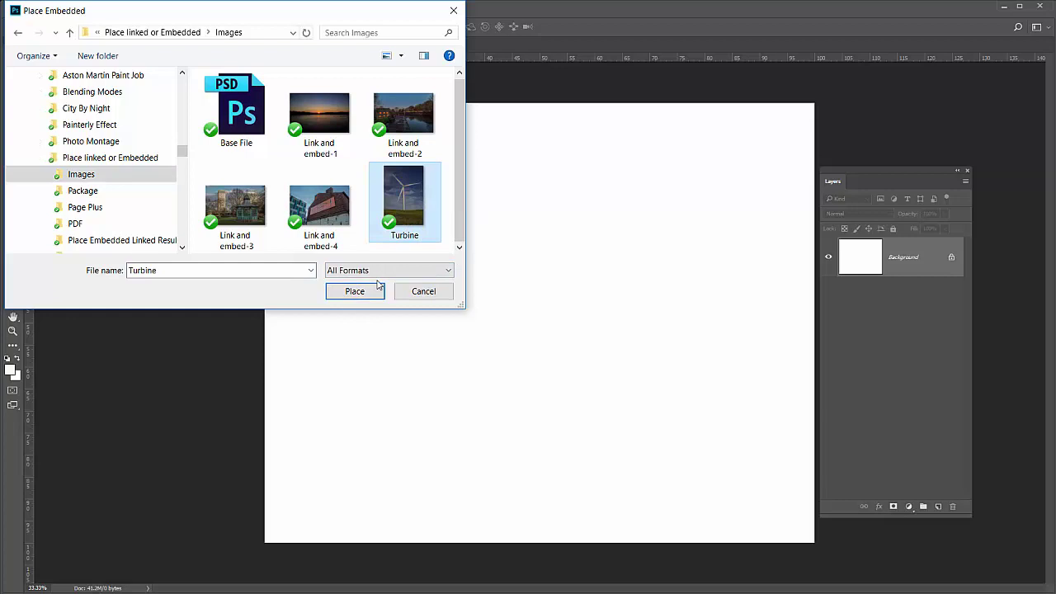
click(358, 294)
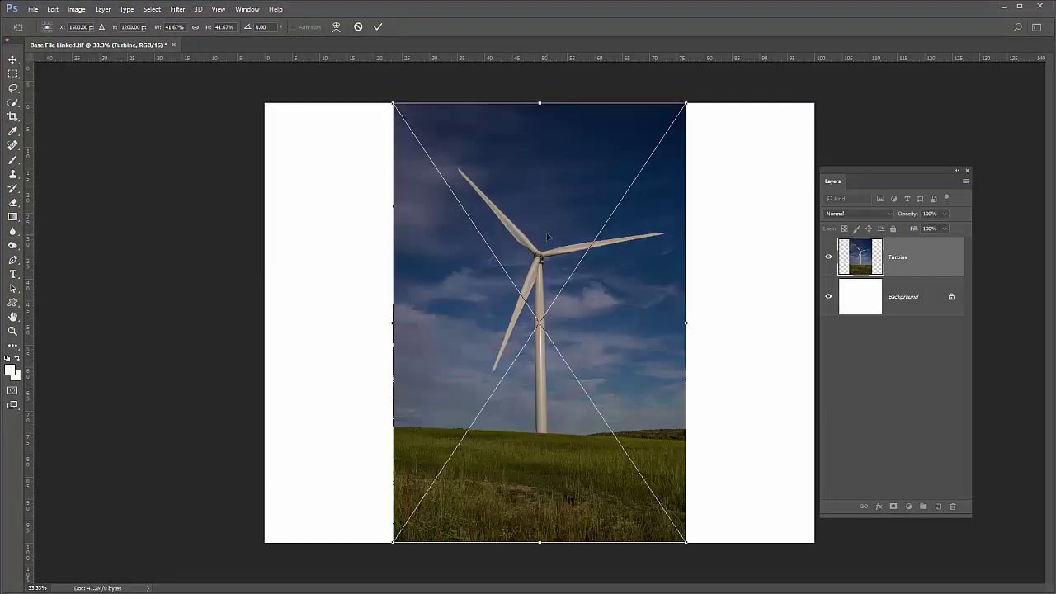
key(Return)
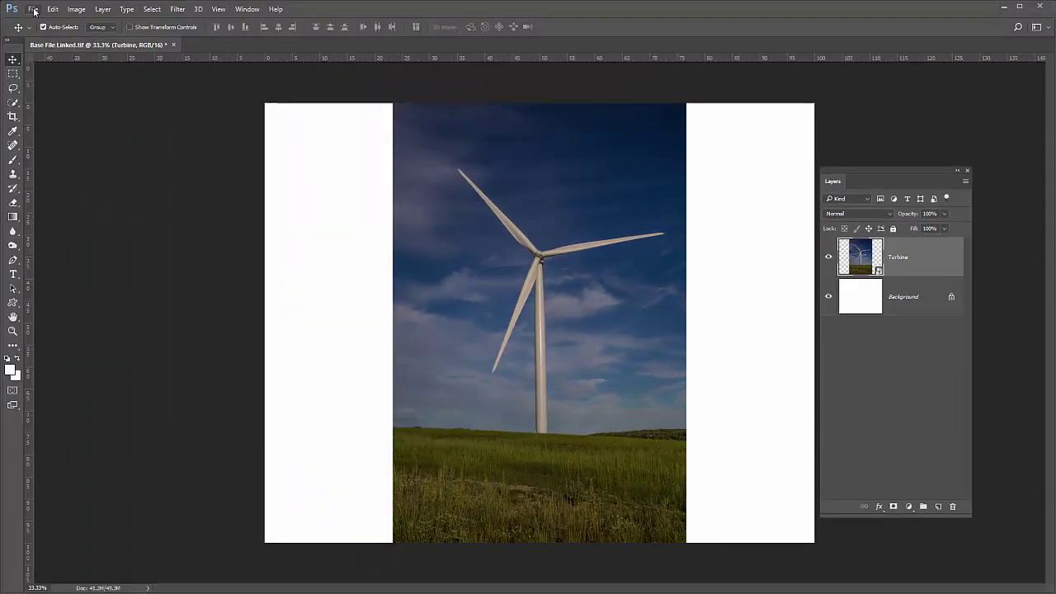
Step: Save as TIFF 'Base File Embedded' in Place Embedded Linked Results, accepting default TIFF options
click(33, 9)
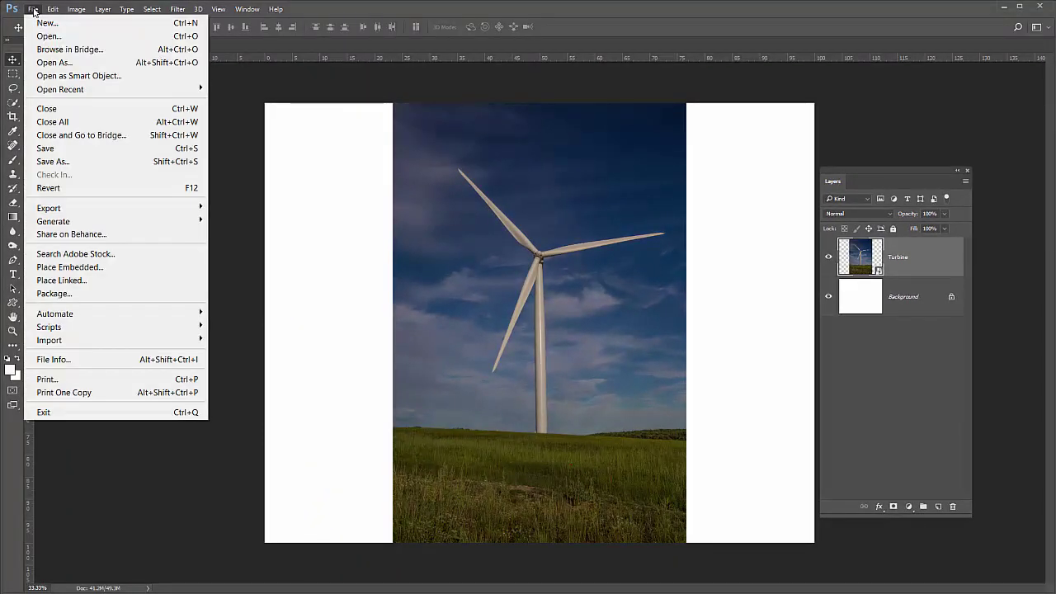
click(79, 161)
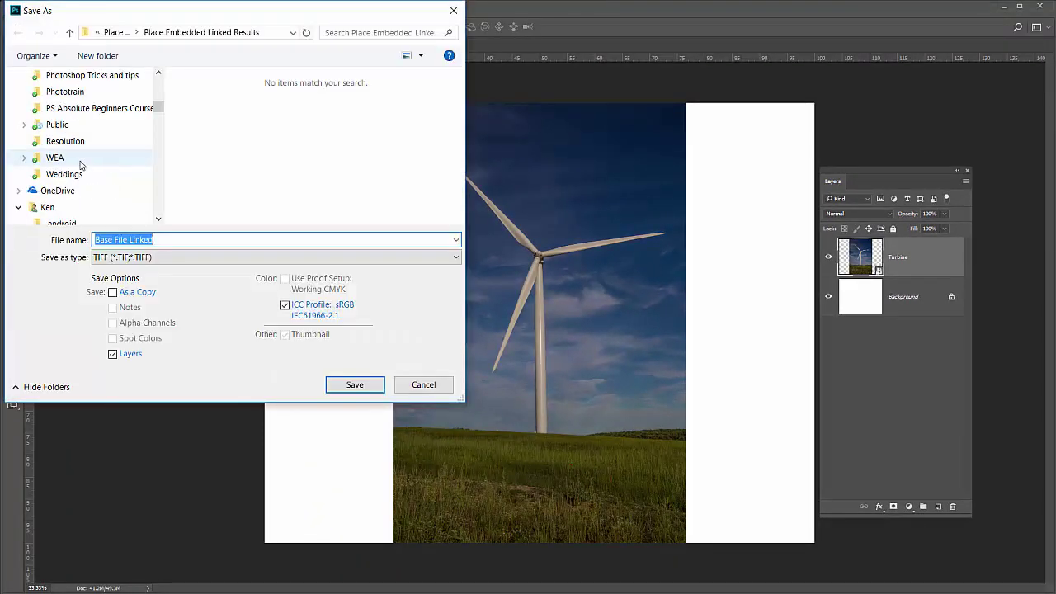
drag(158, 109, 158, 141)
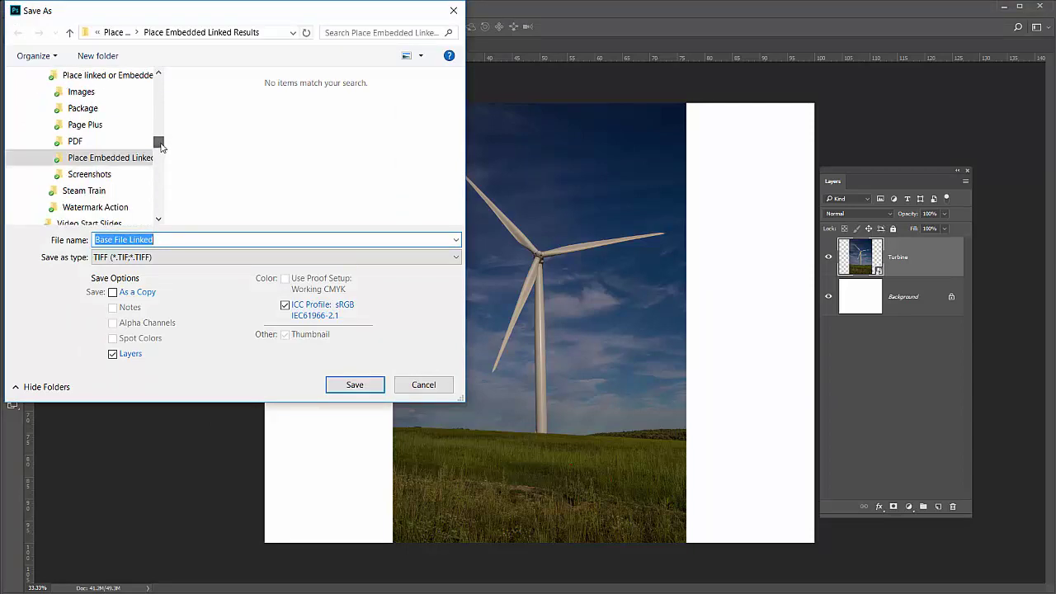
click(111, 165)
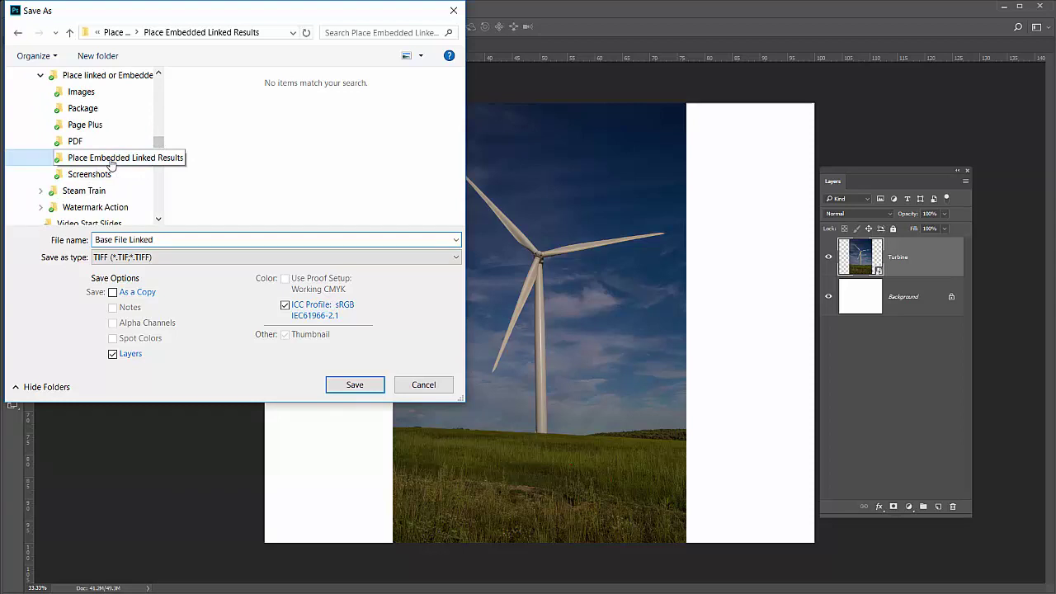
click(159, 239)
click(164, 240)
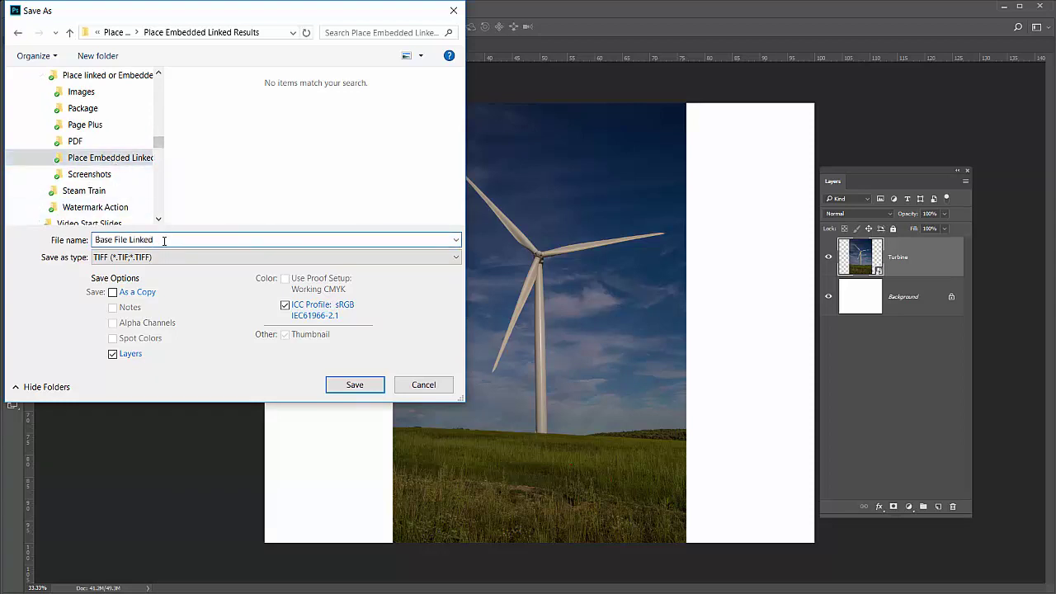
key(BackSpace)
key(BackSpace)
key(BackSpace)
key(BackSpace)
key(BackSpace)
key(BackSpace)
text(Embedded)
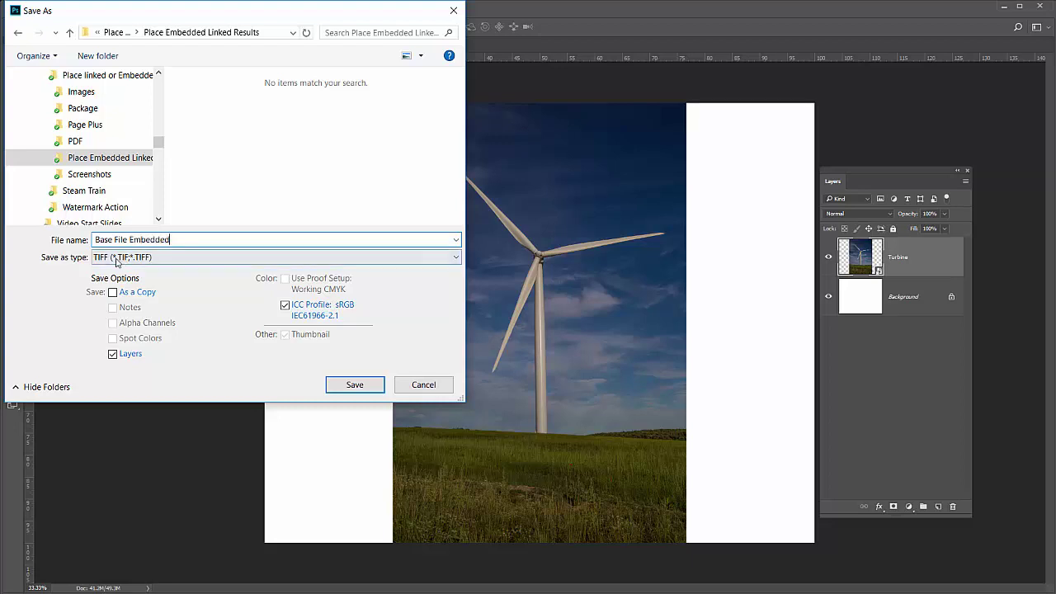
click(355, 385)
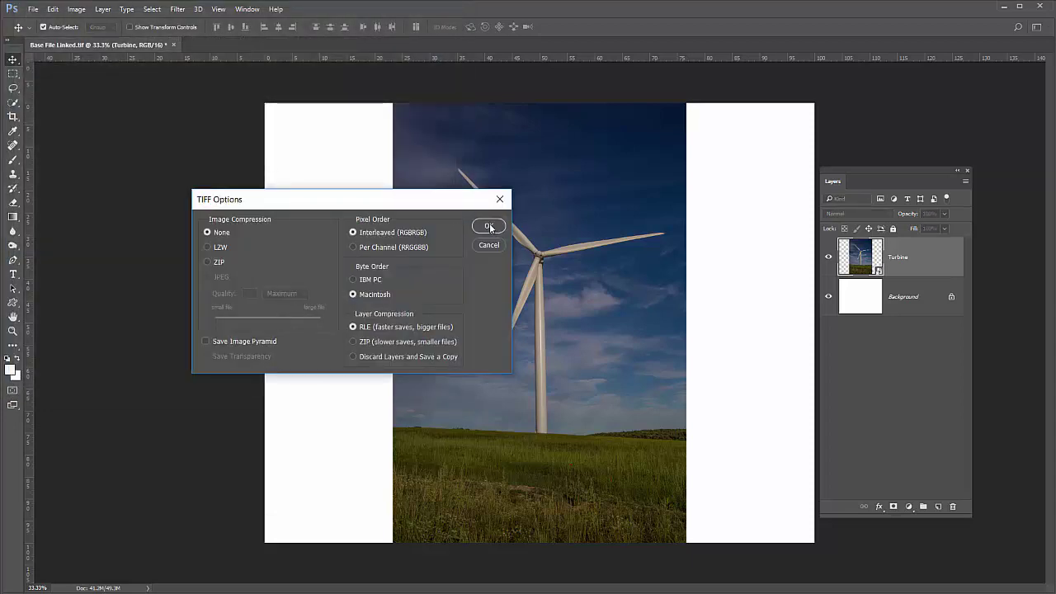
click(488, 226)
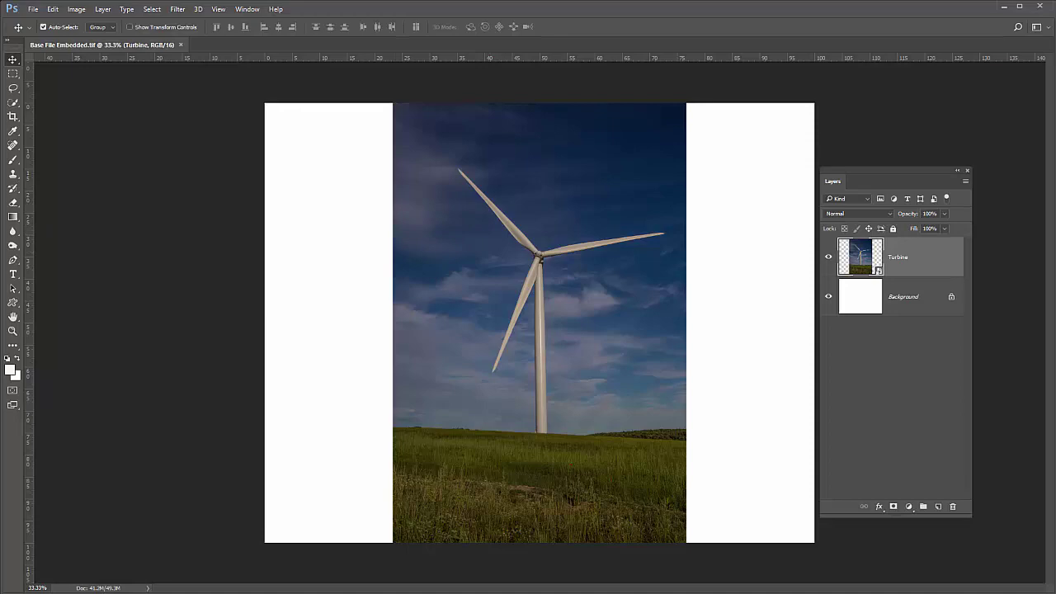
drag(0, 189, 675, 112)
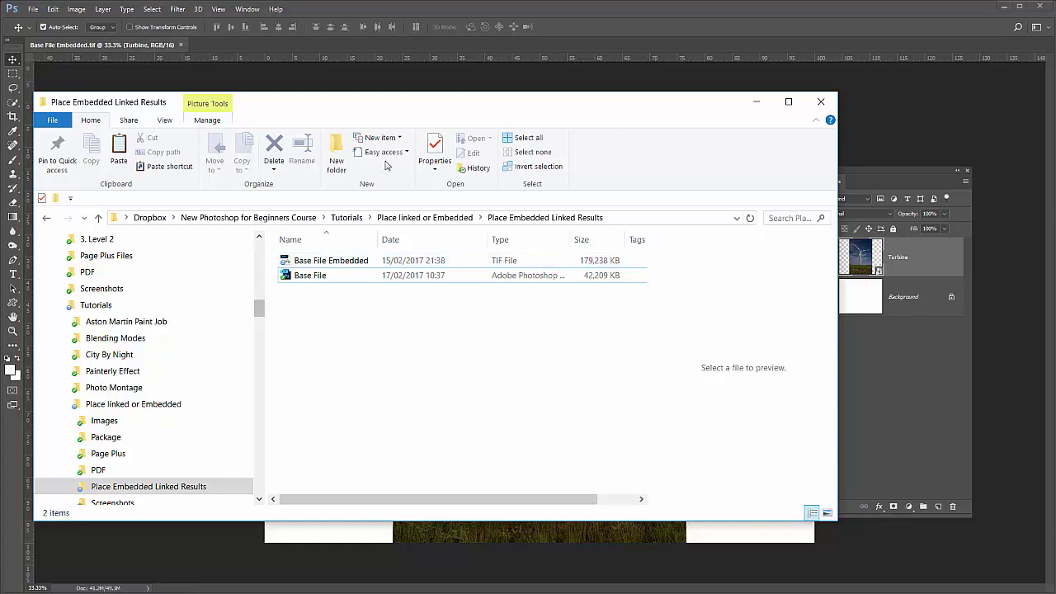
drag(599, 106, 0, 115)
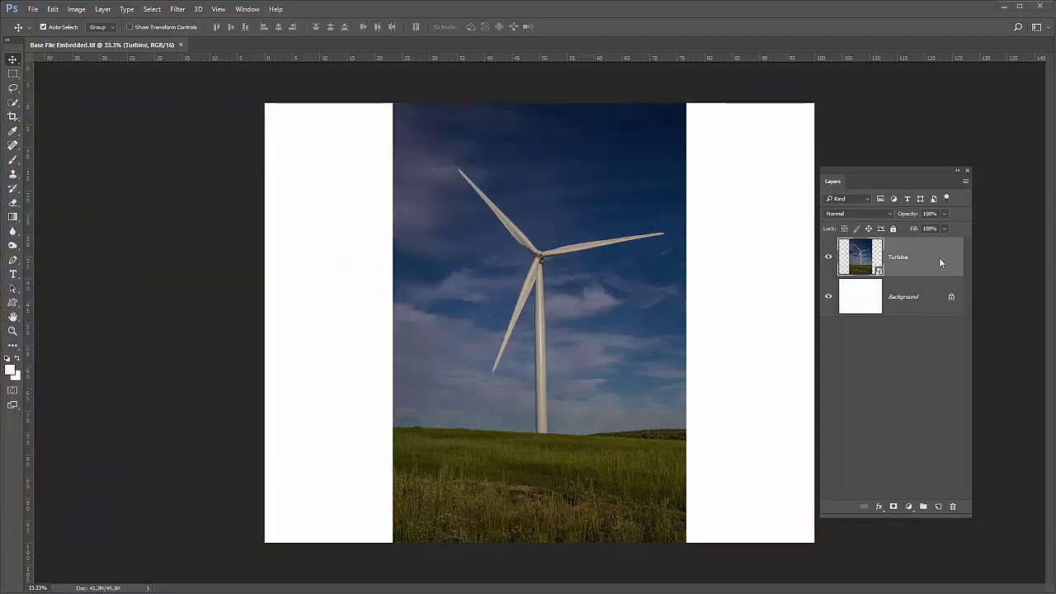
Step: Delete the embedded Turbine layer and re-place Images > Turbine as a linked smart object
drag(942, 261, 952, 505)
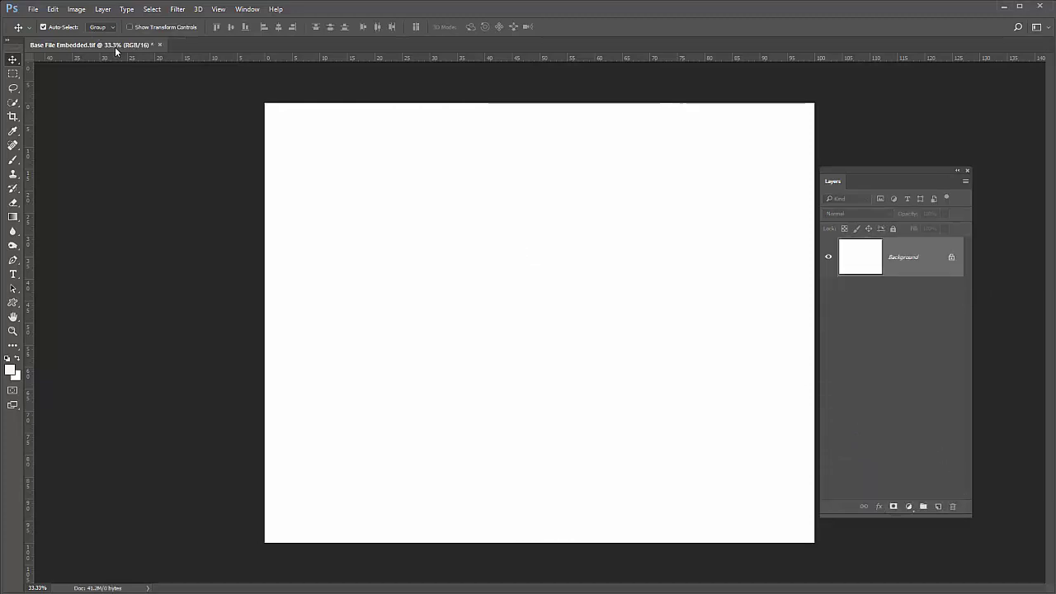
click(34, 10)
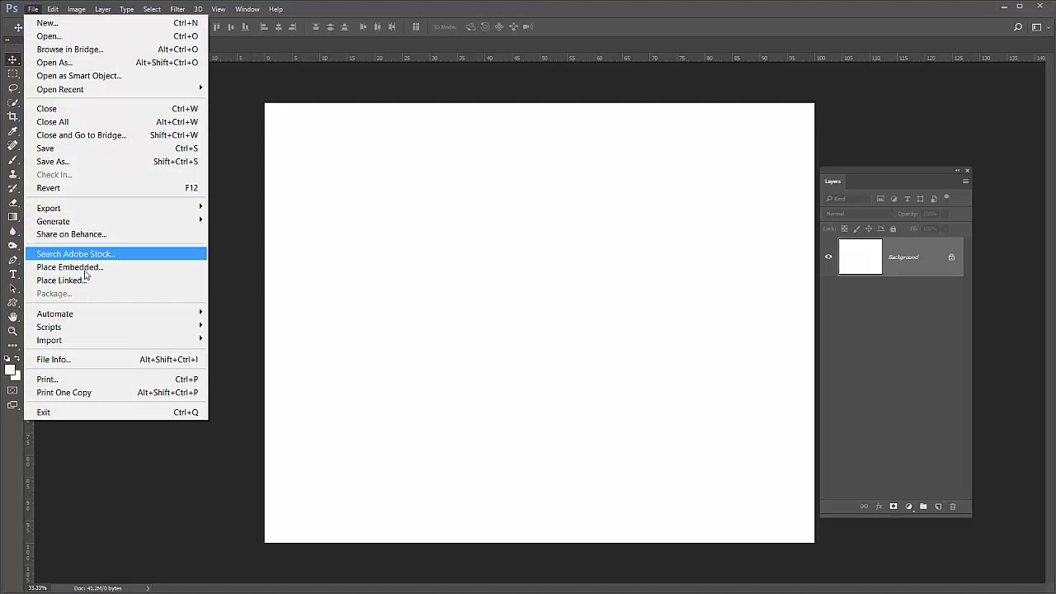
click(72, 284)
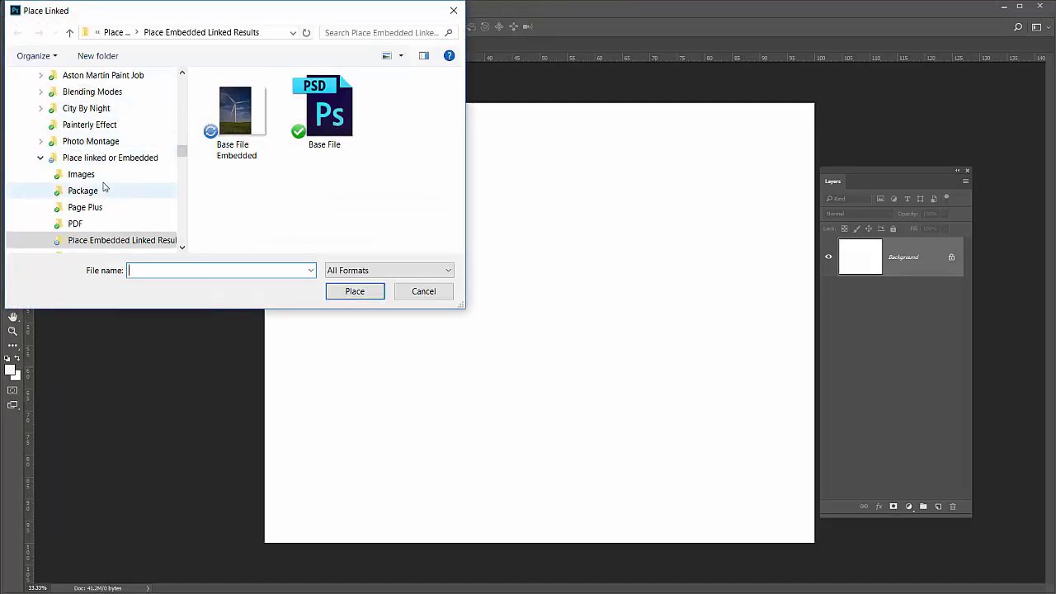
click(82, 174)
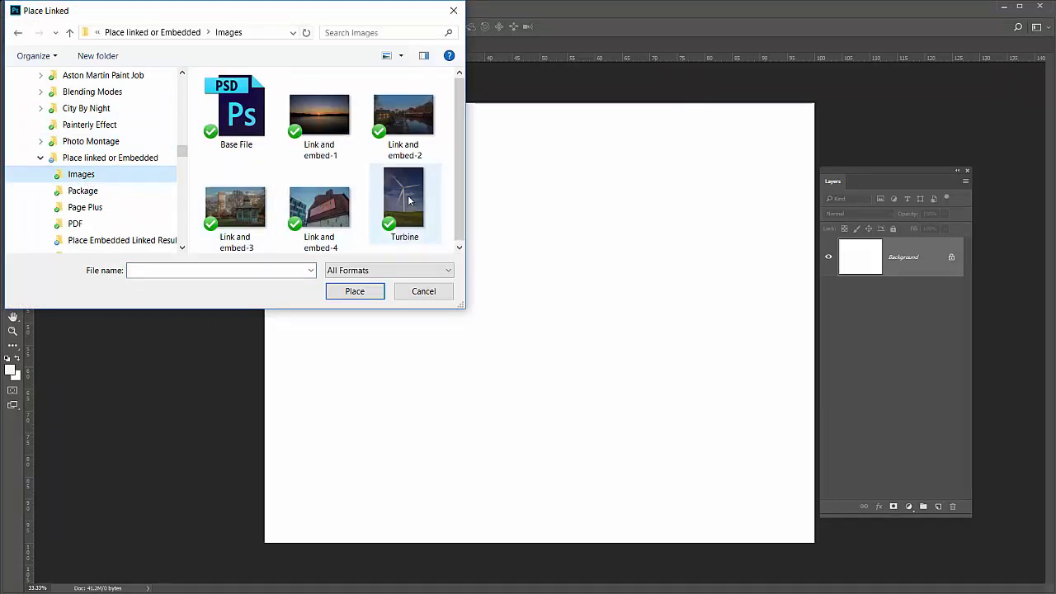
click(408, 194)
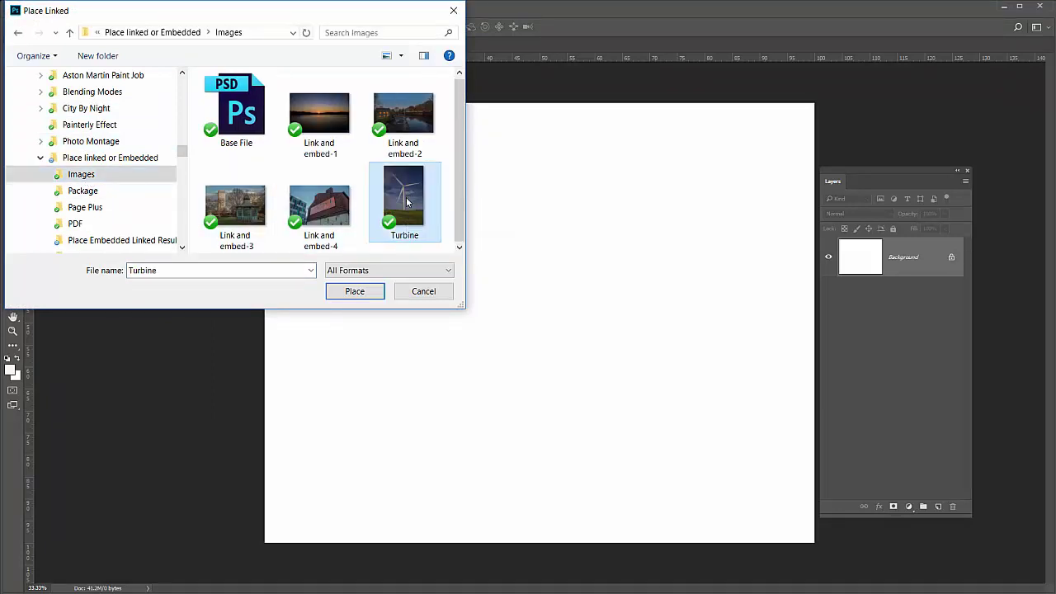
click(366, 295)
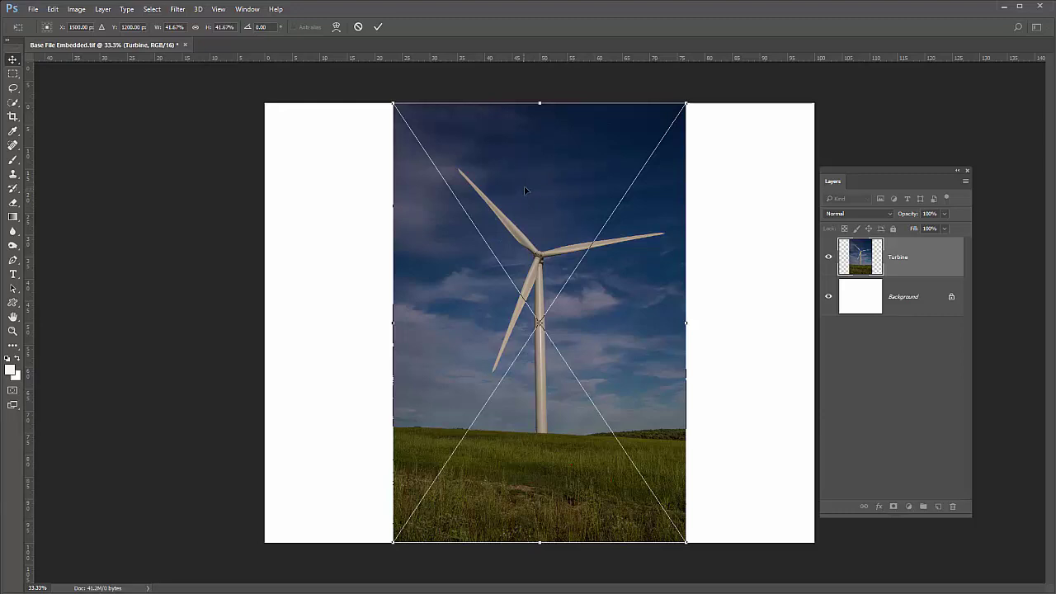
key(Return)
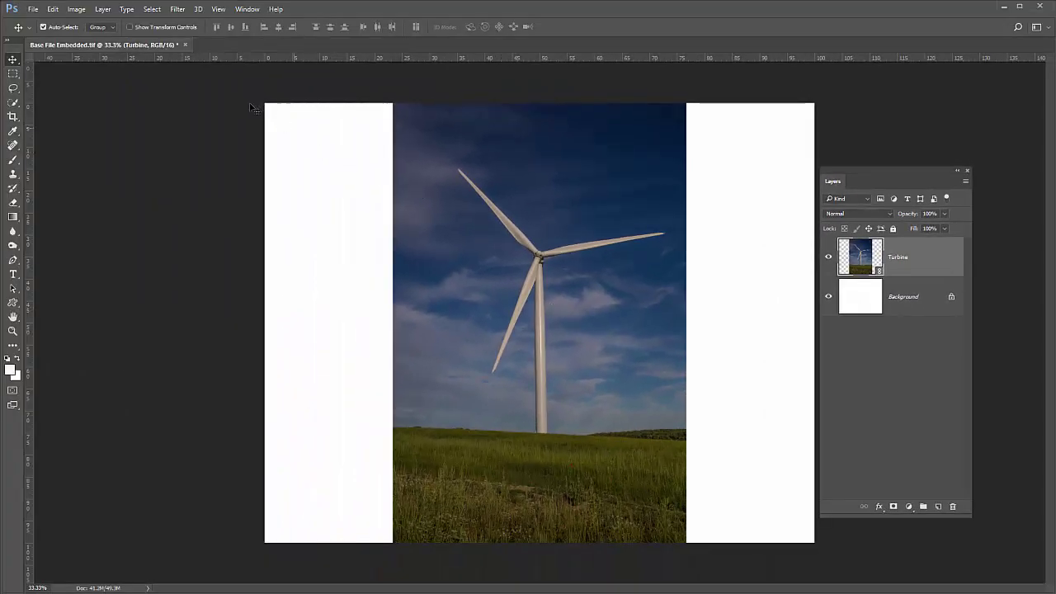
Step: Save a TIFF copy renamed from 'Base File Embedded' to 'Base File Linked', accepting TIFF options
click(33, 9)
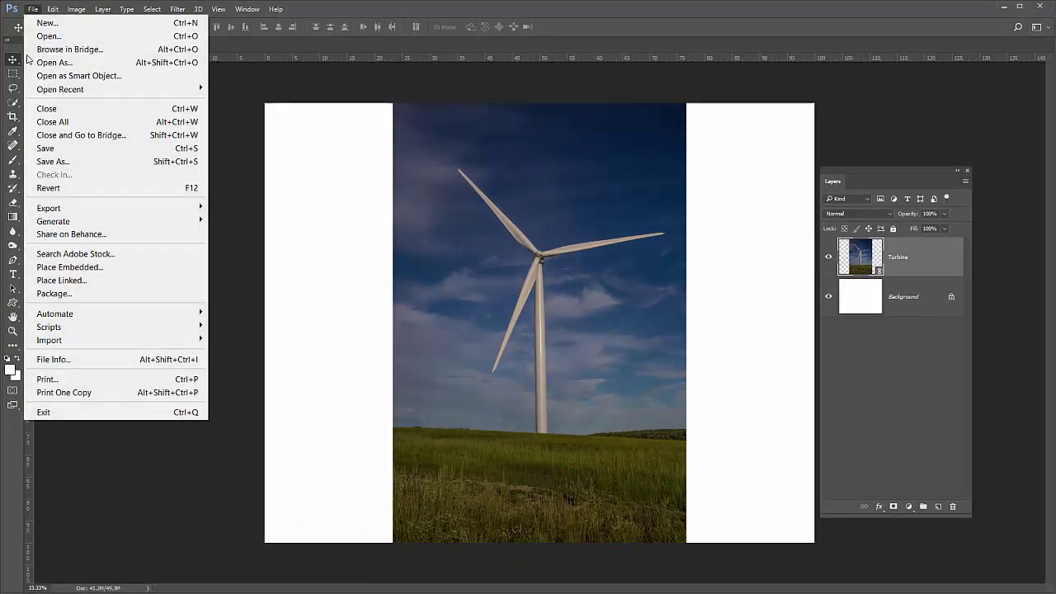
click(63, 162)
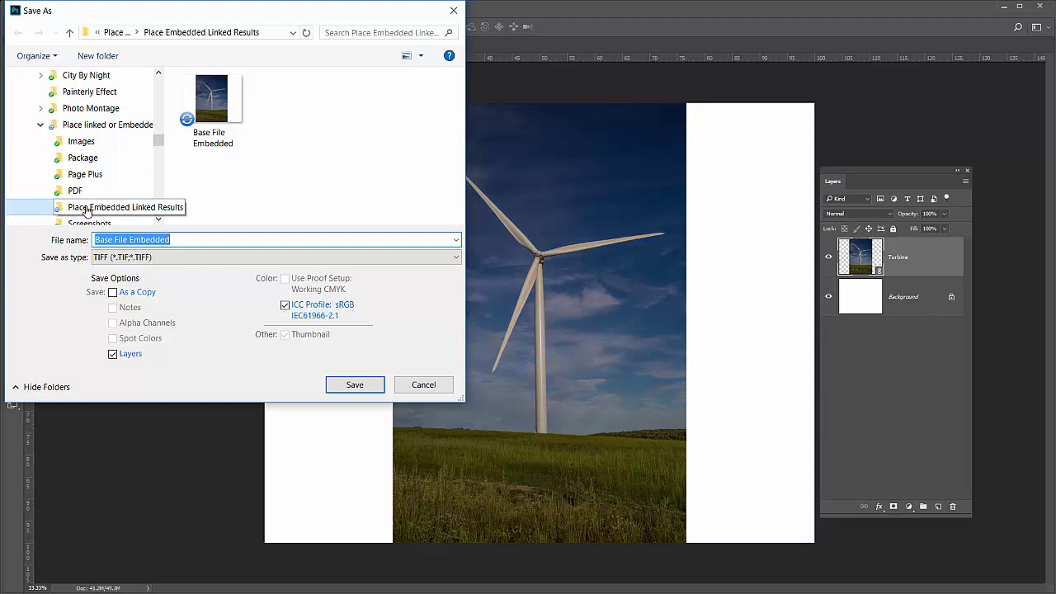
click(178, 240)
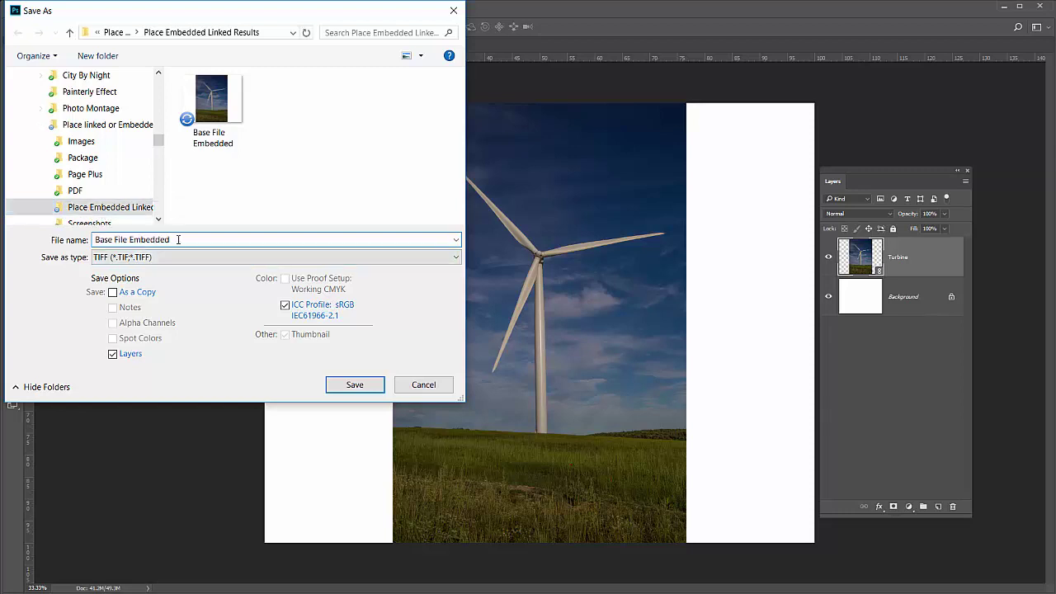
double_click(175, 239)
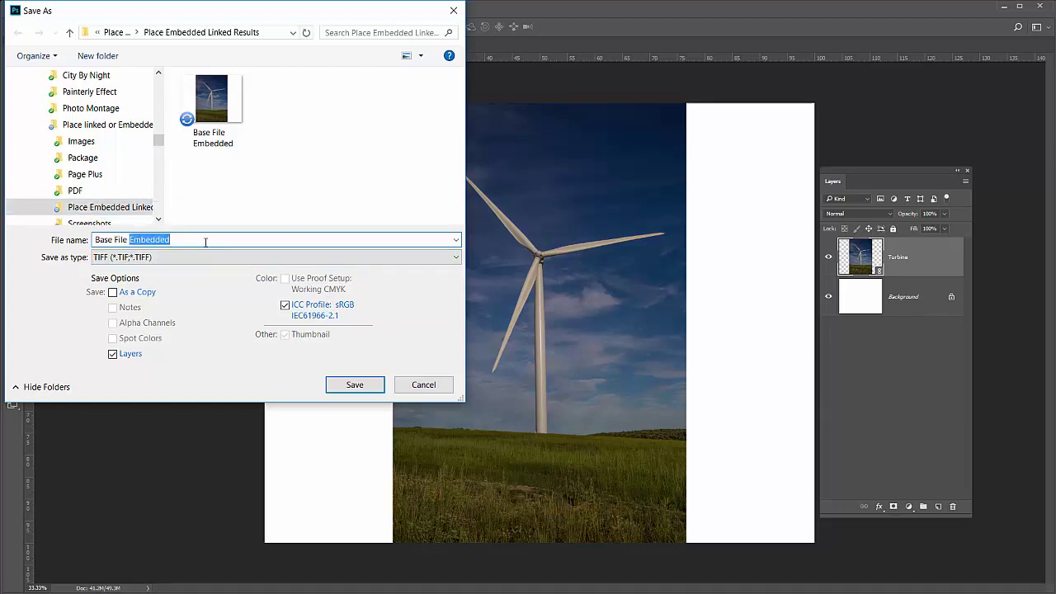
text(Link)
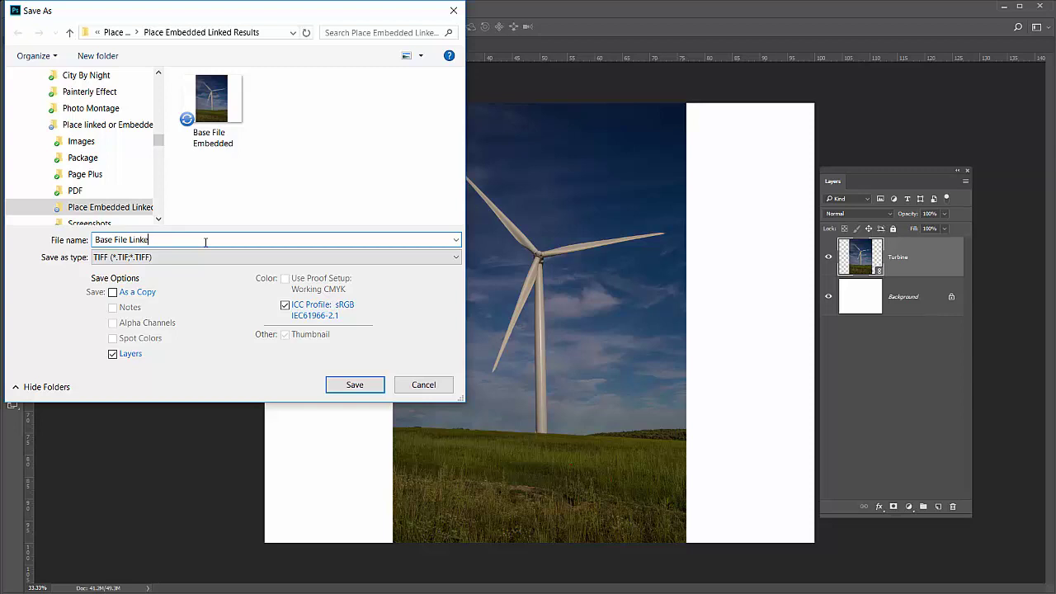
click(354, 384)
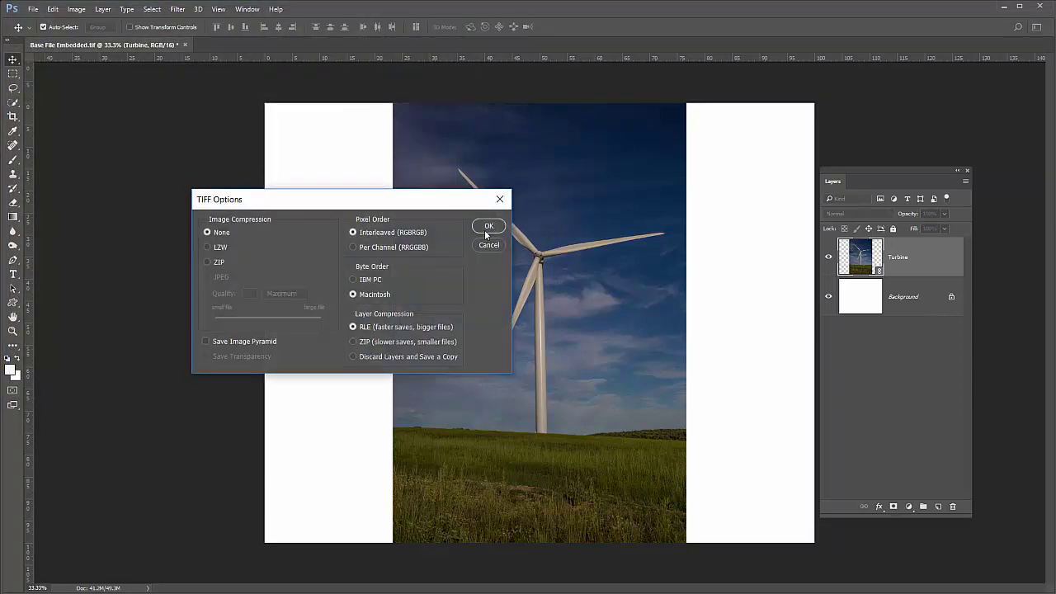
click(486, 228)
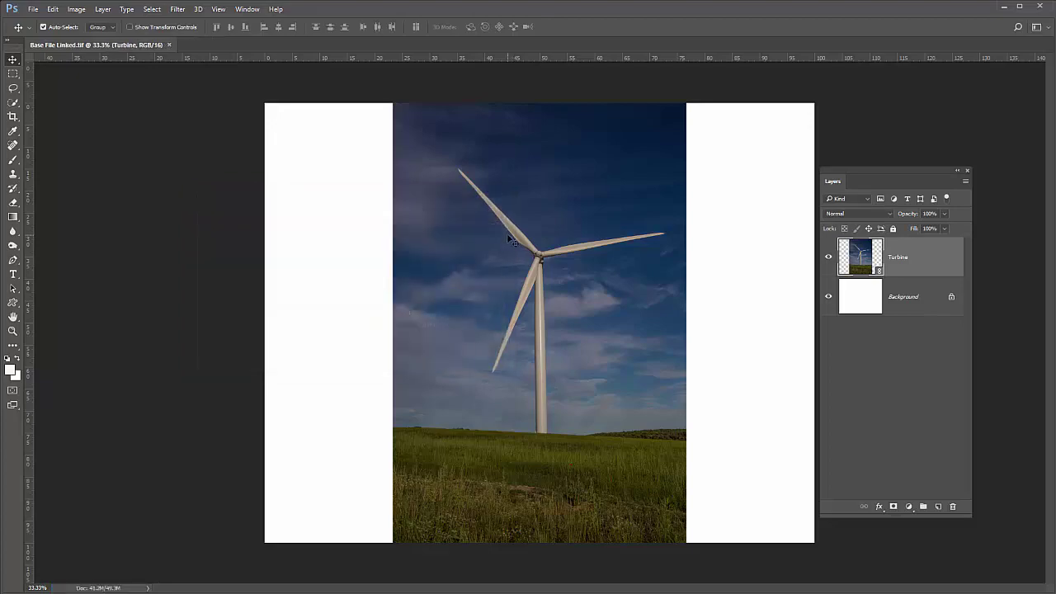
drag(0, 149, 709, 101)
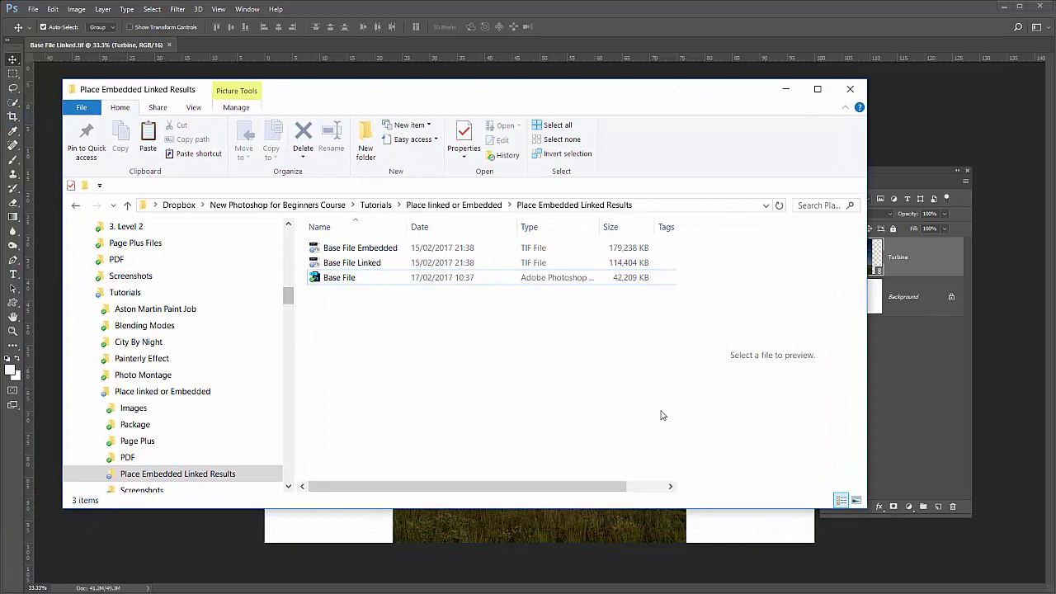
click(647, 278)
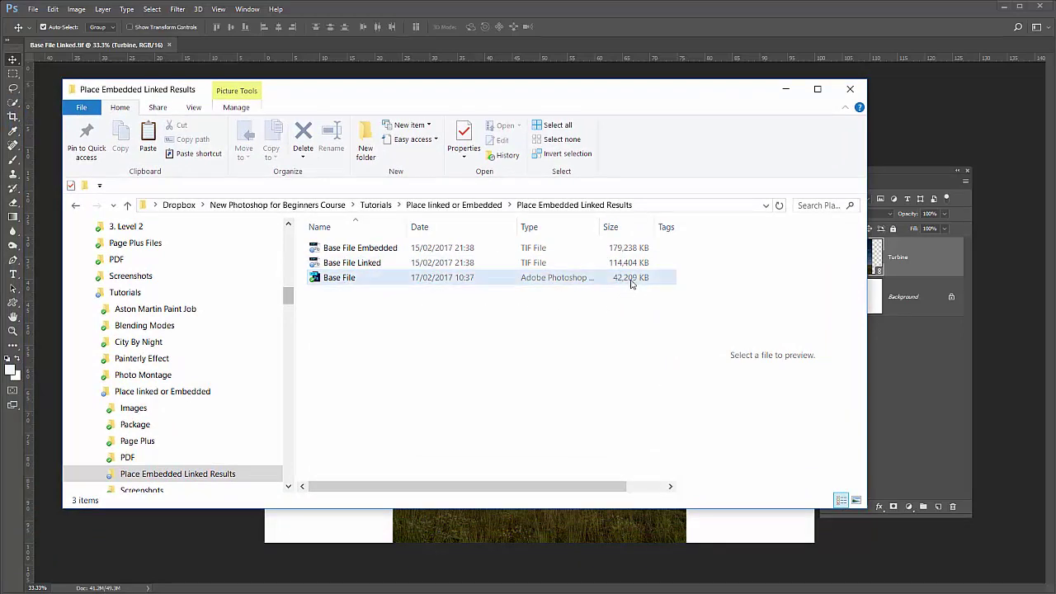
click(440, 262)
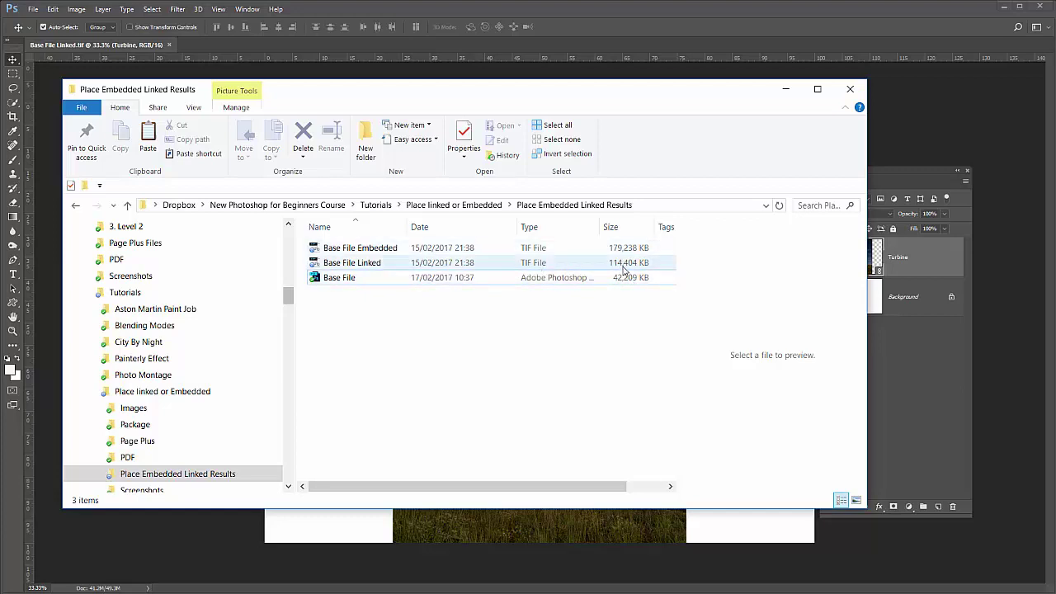
click(373, 250)
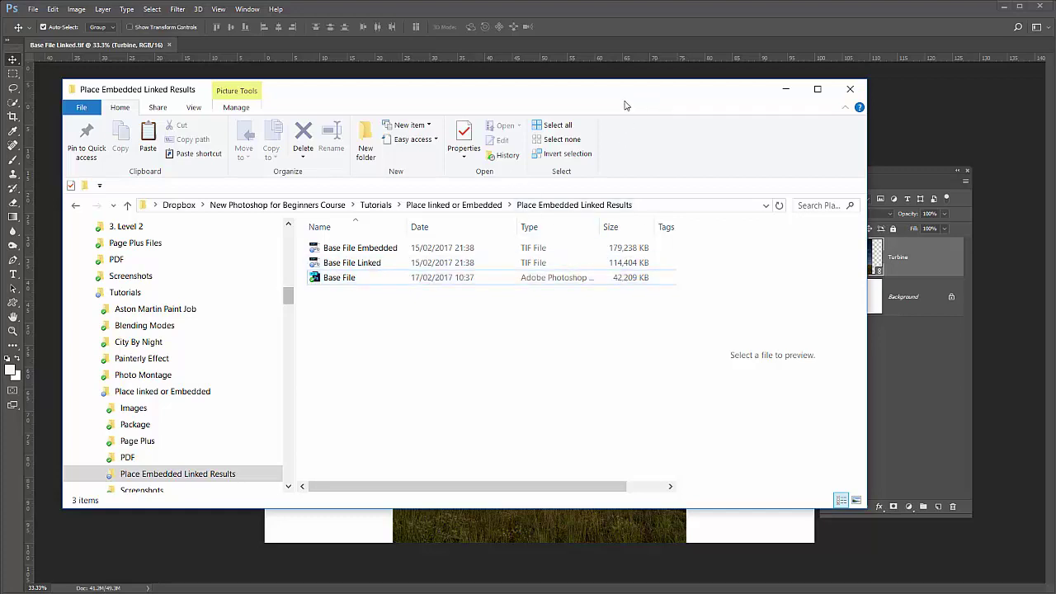
drag(624, 106, 0, 146)
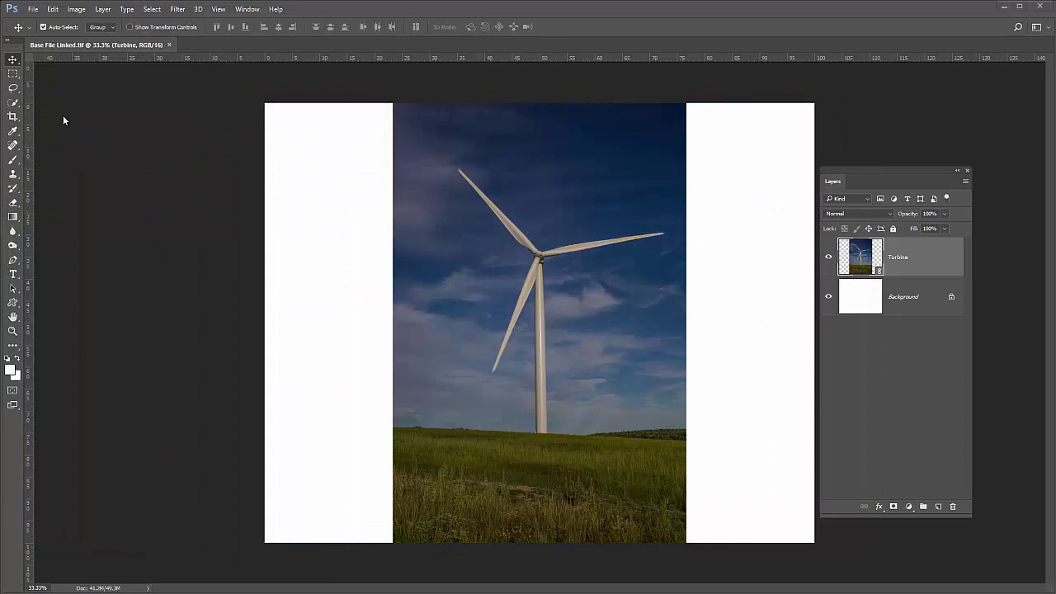
Step: Package Base File Linked.tif into the Package folder, accepting the default TIFF options
click(34, 9)
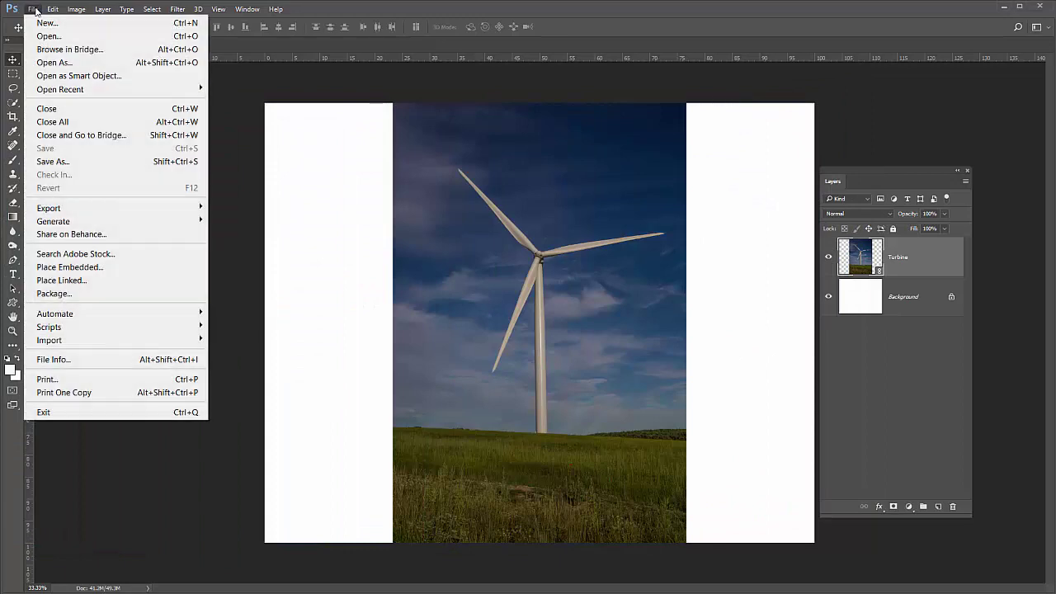
click(106, 295)
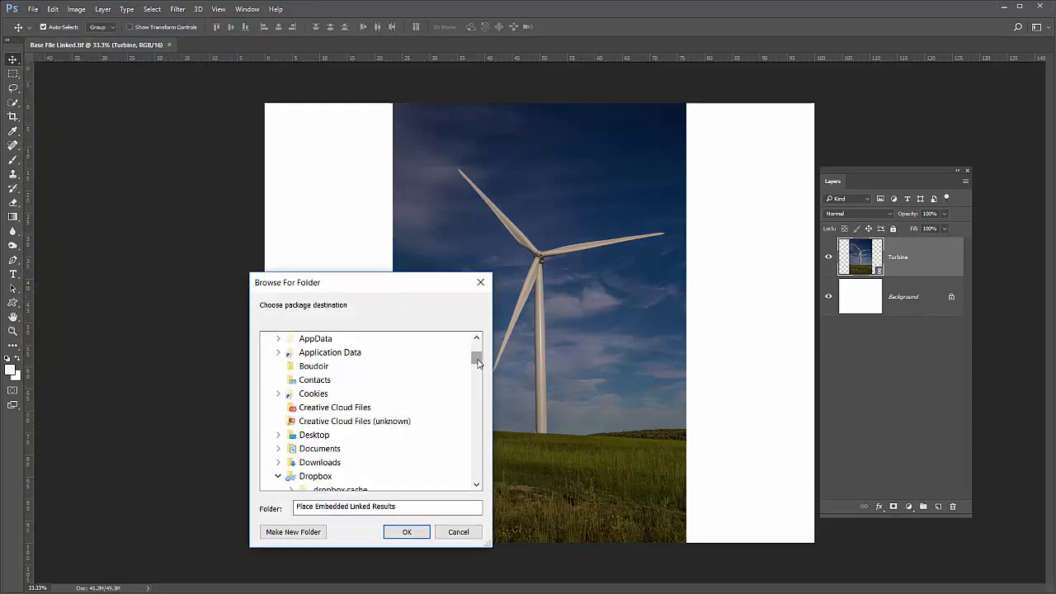
drag(476, 358, 477, 401)
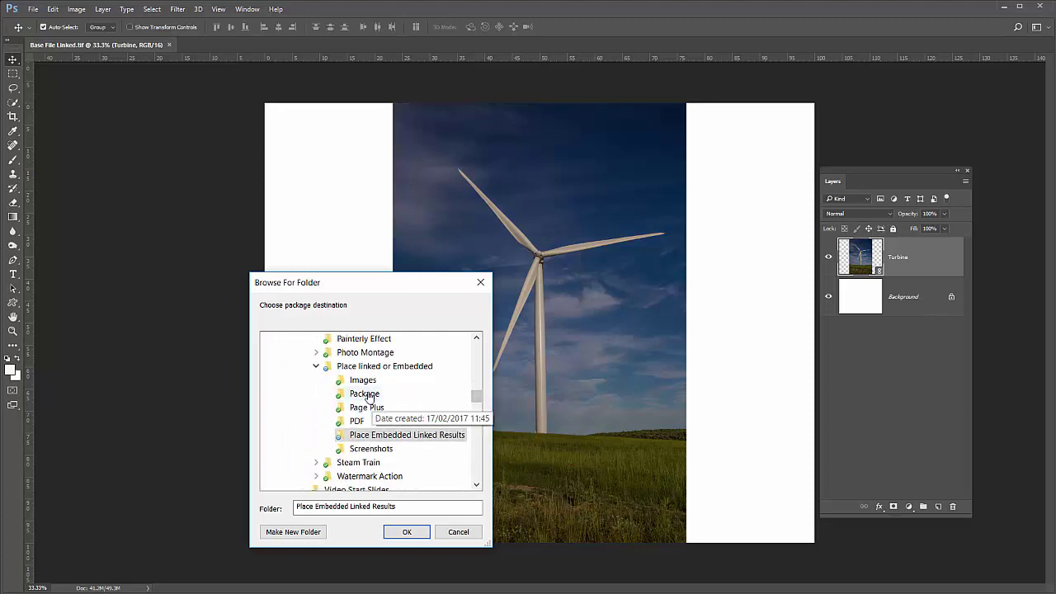
click(364, 393)
click(406, 531)
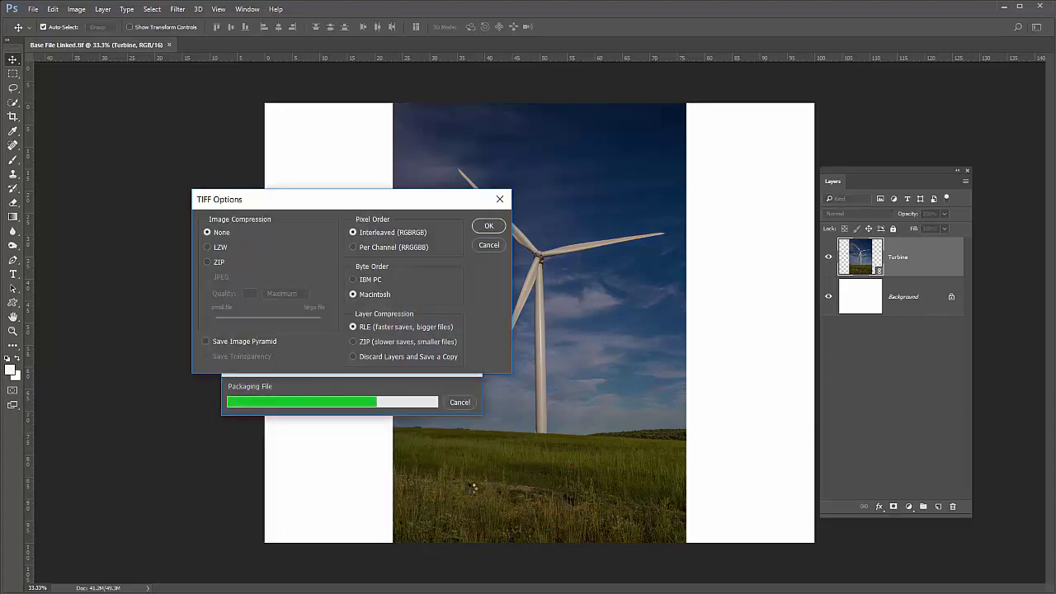
click(488, 226)
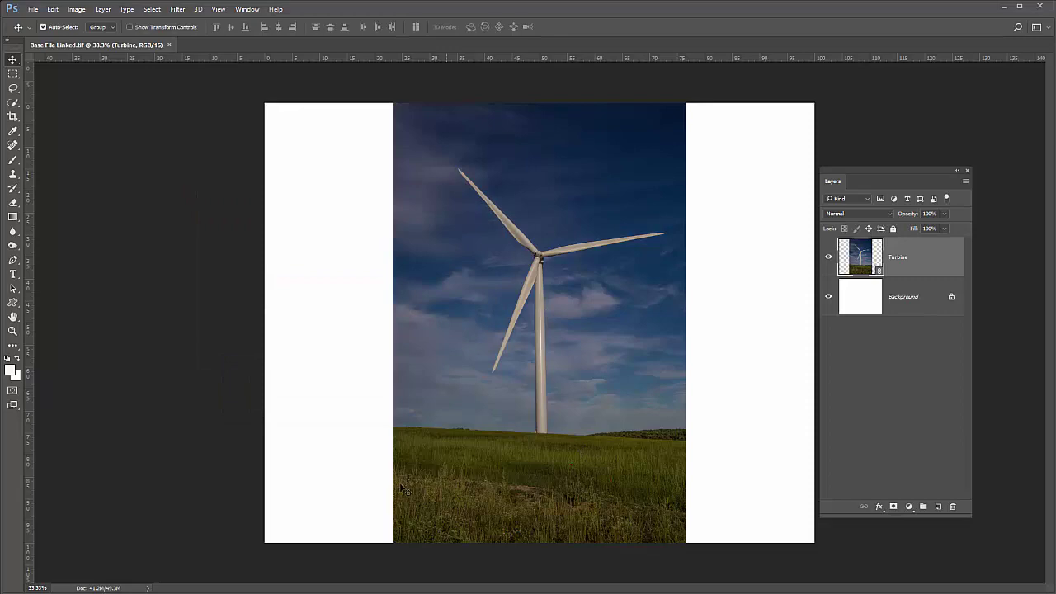
Step: In Explorer, open Package > Base File Linked Folder to bring up the four Link and embed photos
drag(0, 165, 745, 113)
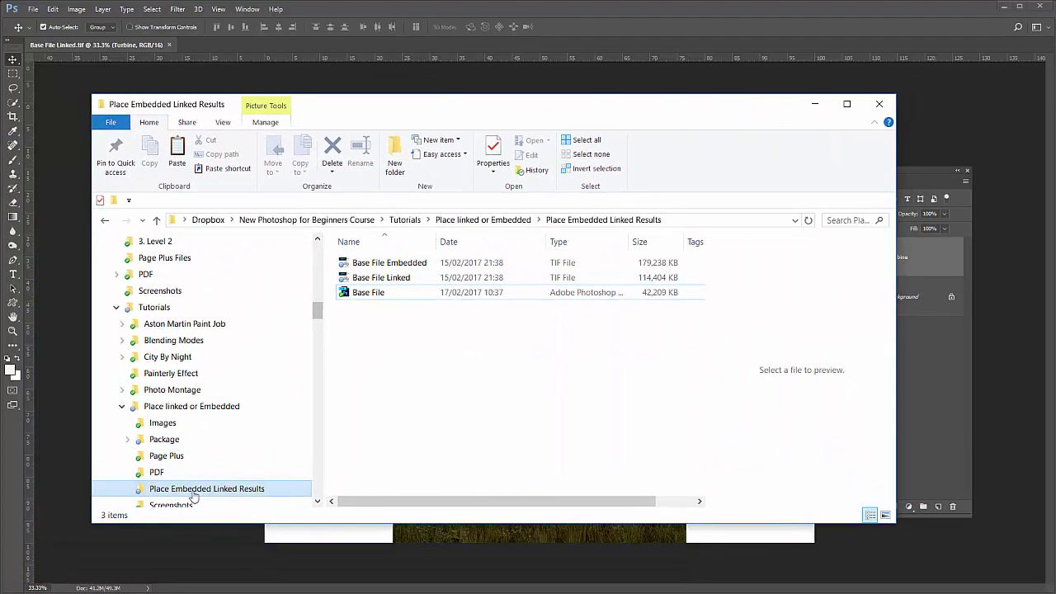
click(164, 440)
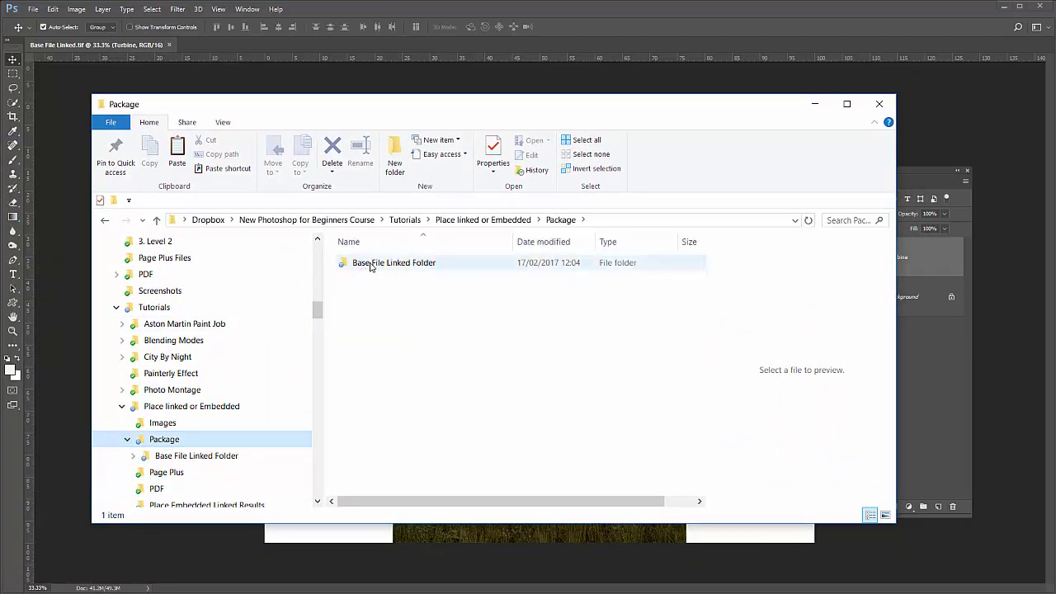
double_click(407, 264)
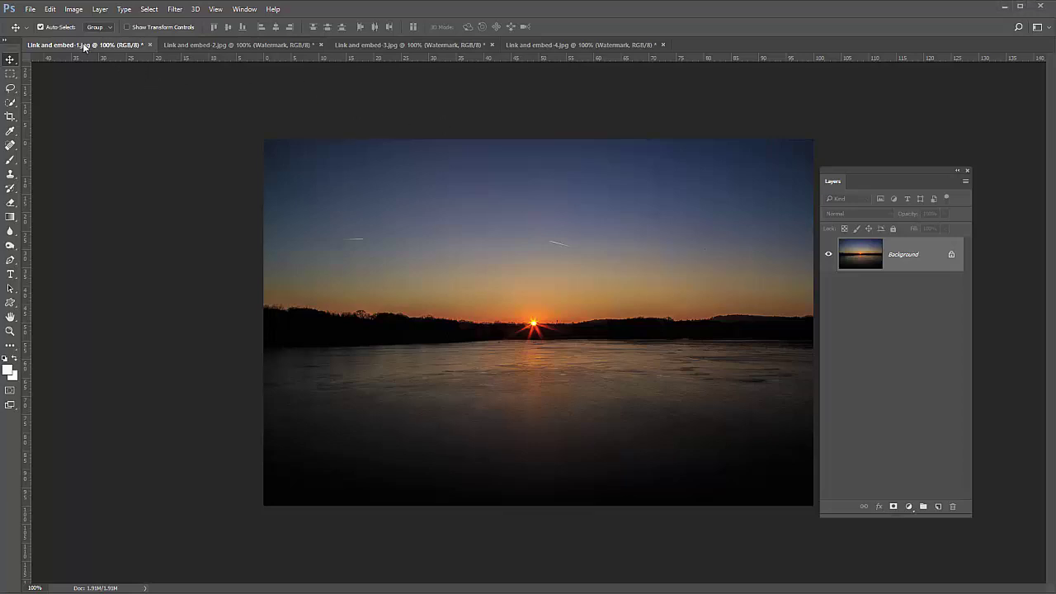
Step: Place Watermark embedded in Link and embed-1, scaled proportionally to 2%, in the lower-right corner
click(30, 9)
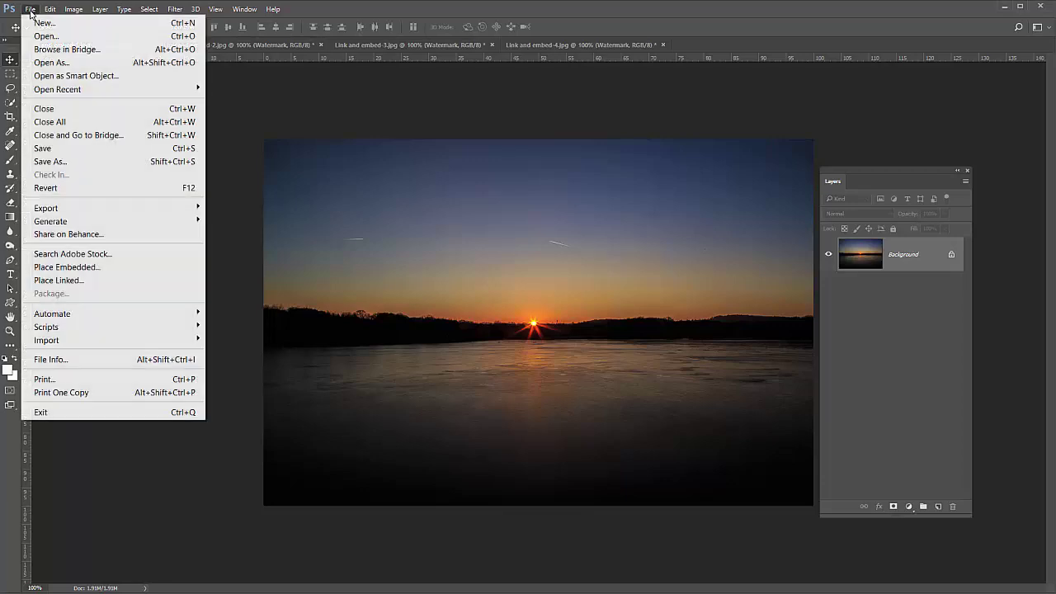
click(59, 267)
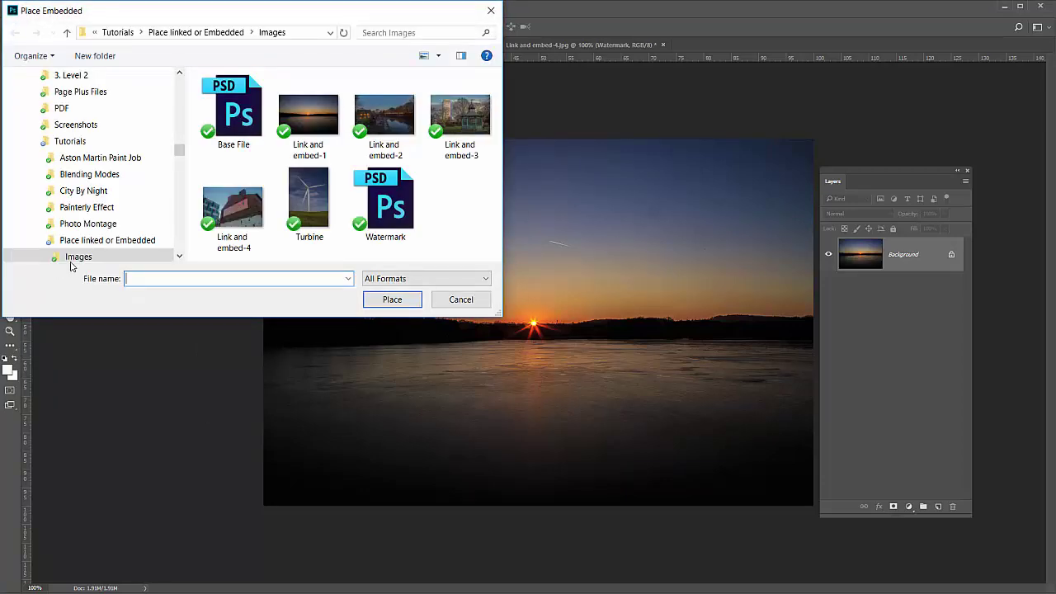
click(391, 210)
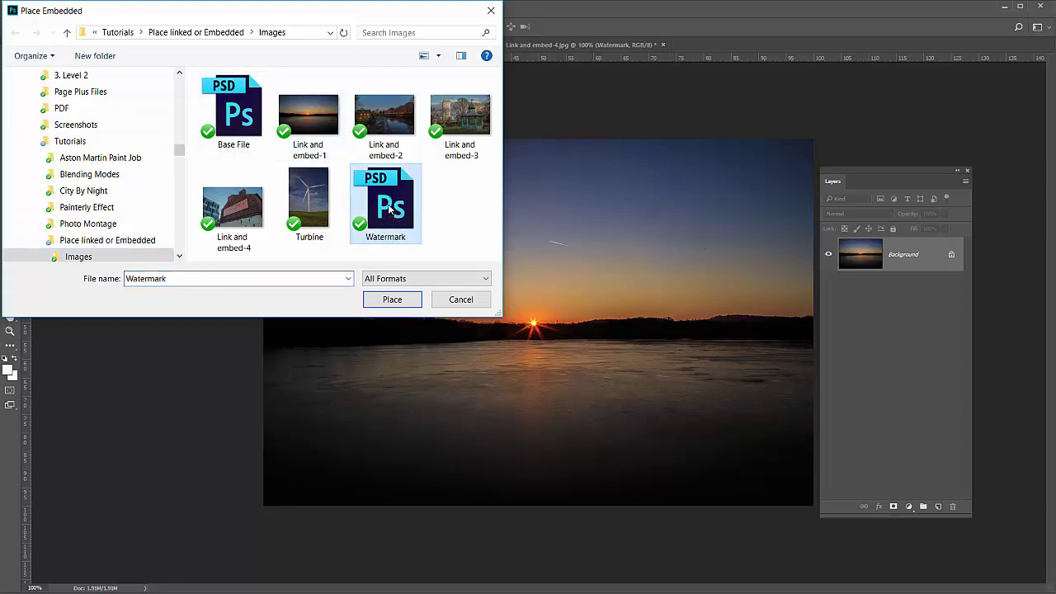
click(402, 302)
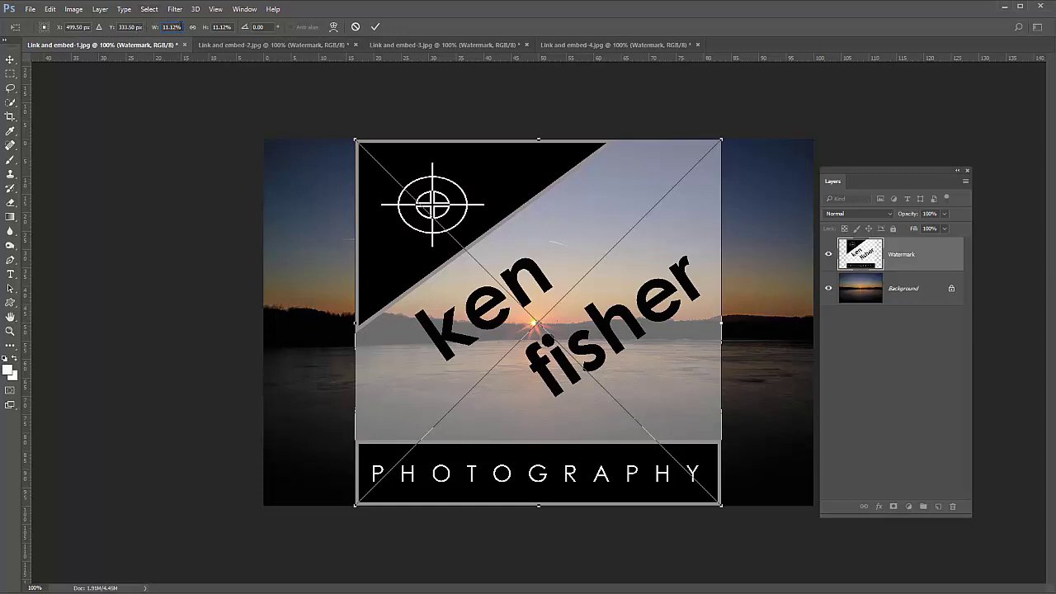
click(180, 25)
text(2)
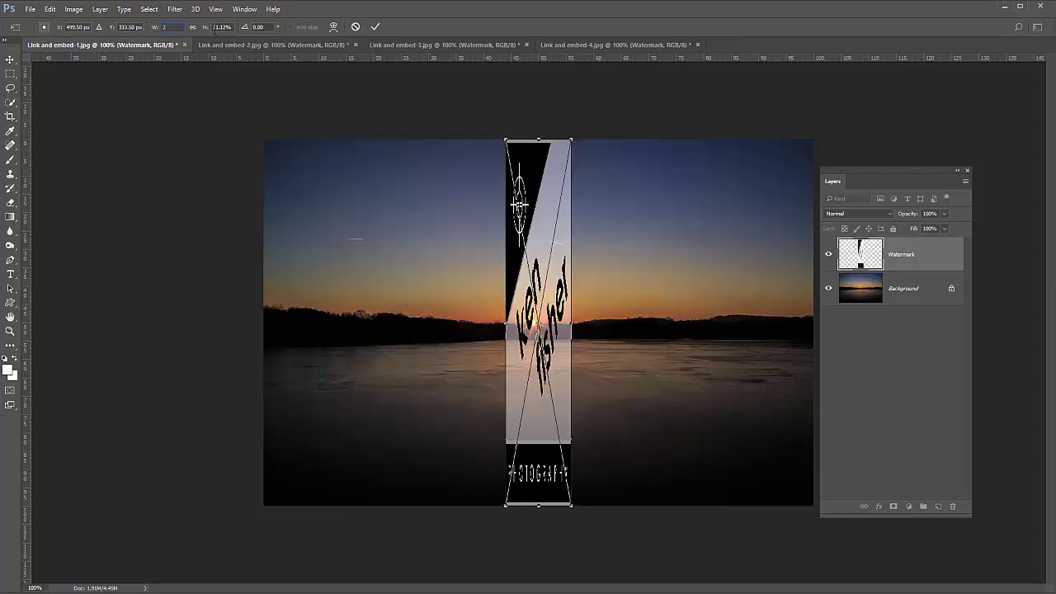
click(193, 27)
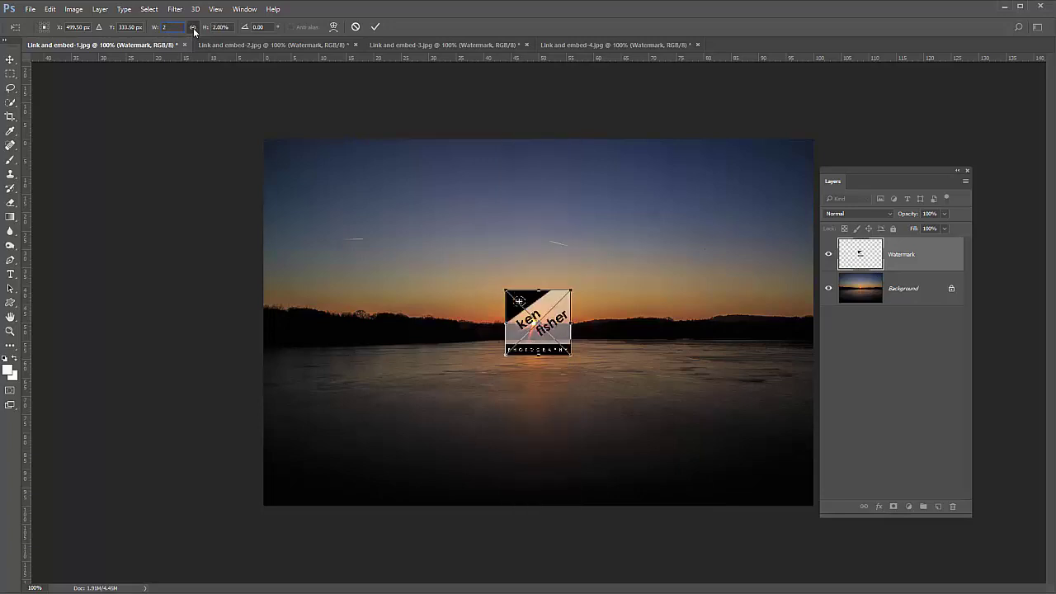
drag(519, 301, 738, 430)
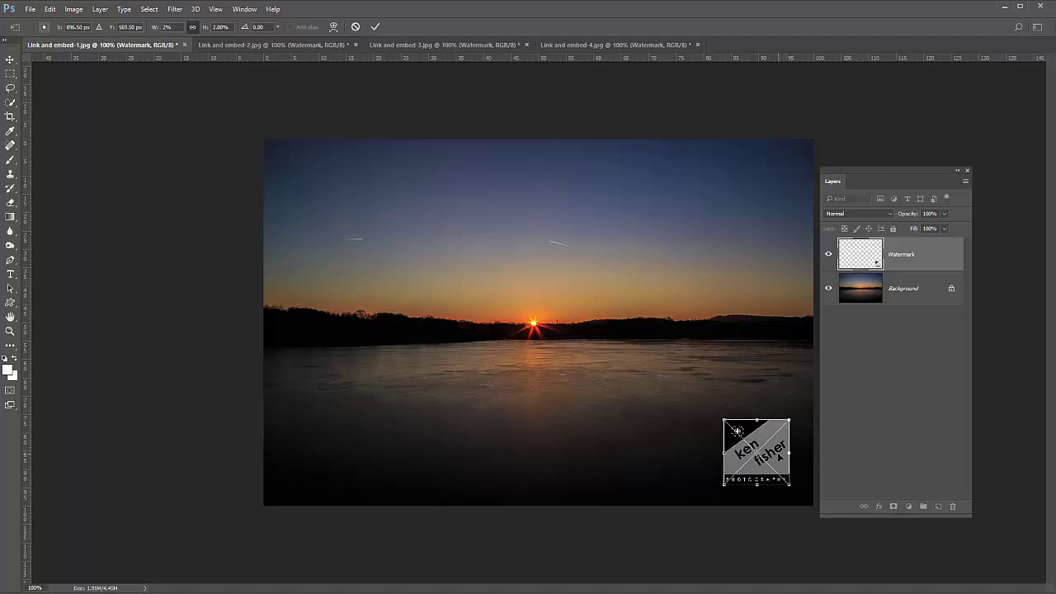
key(Return)
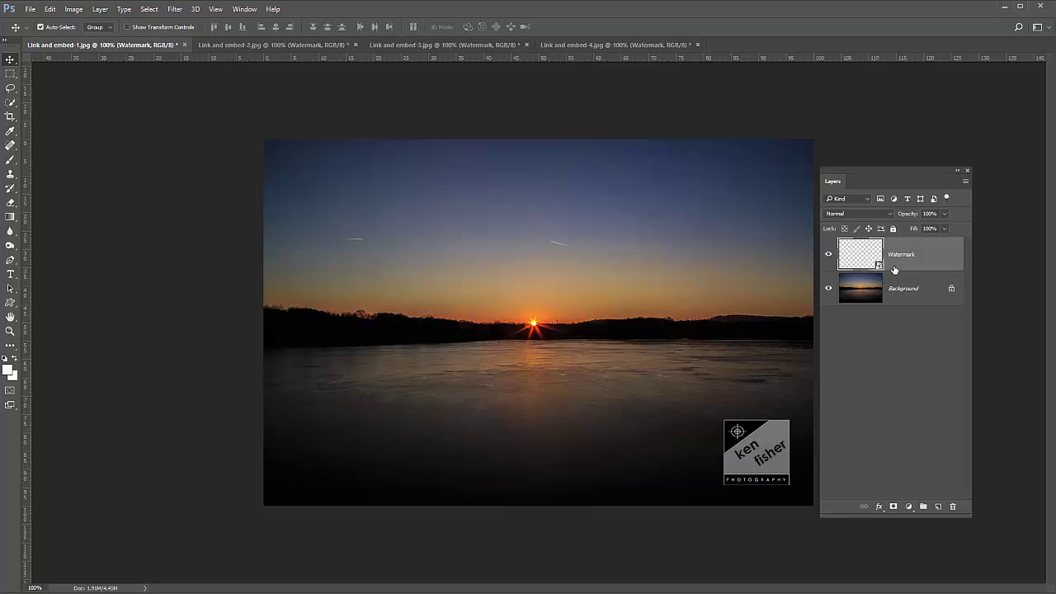
Step: Open the Watermark smart object's source and recolour the 'ken fisher' type layer blue
double_click(880, 266)
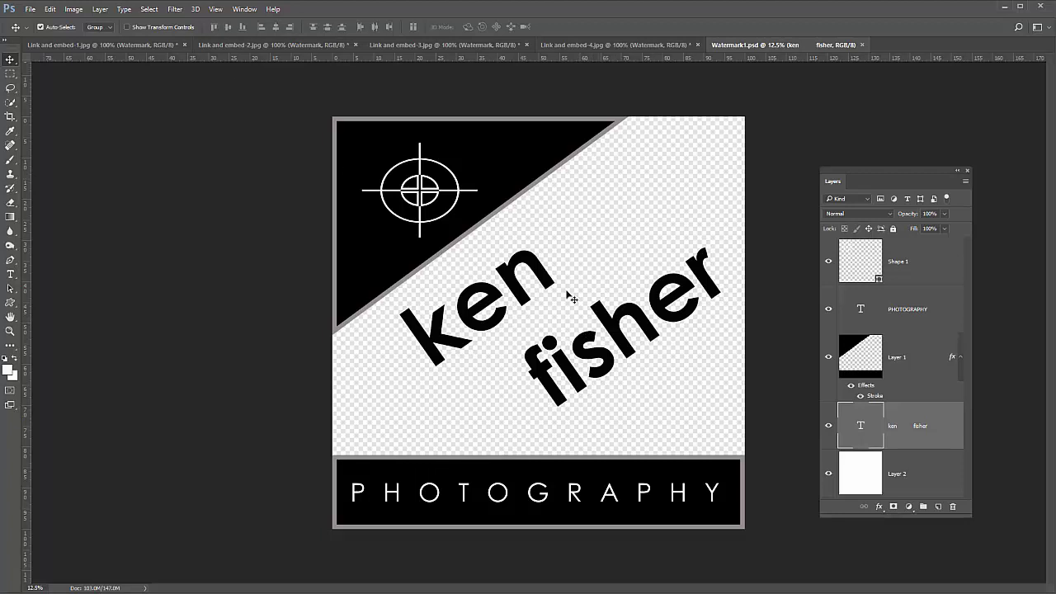
double_click(862, 427)
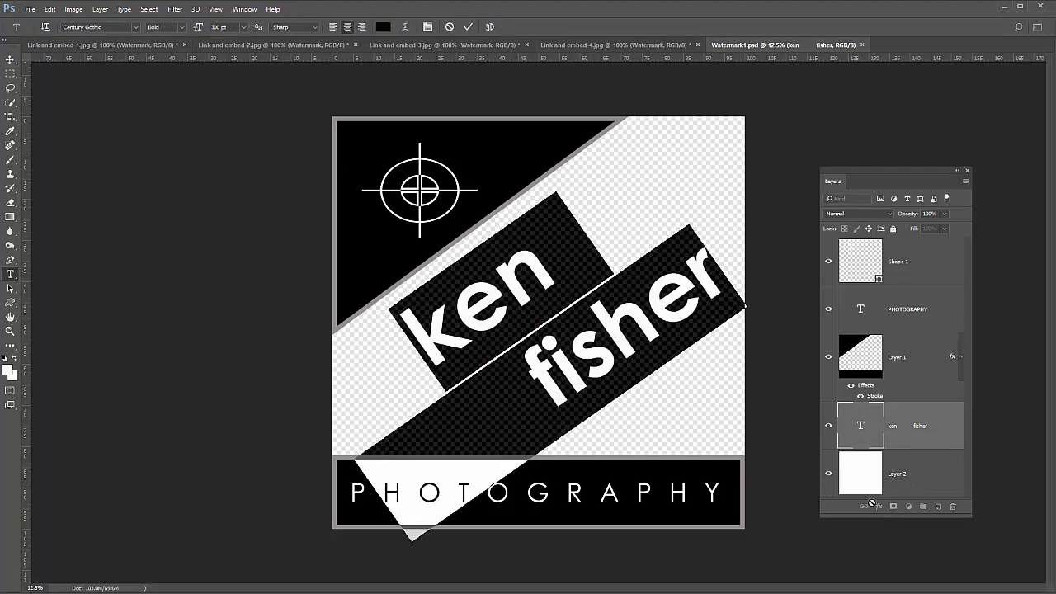
click(382, 28)
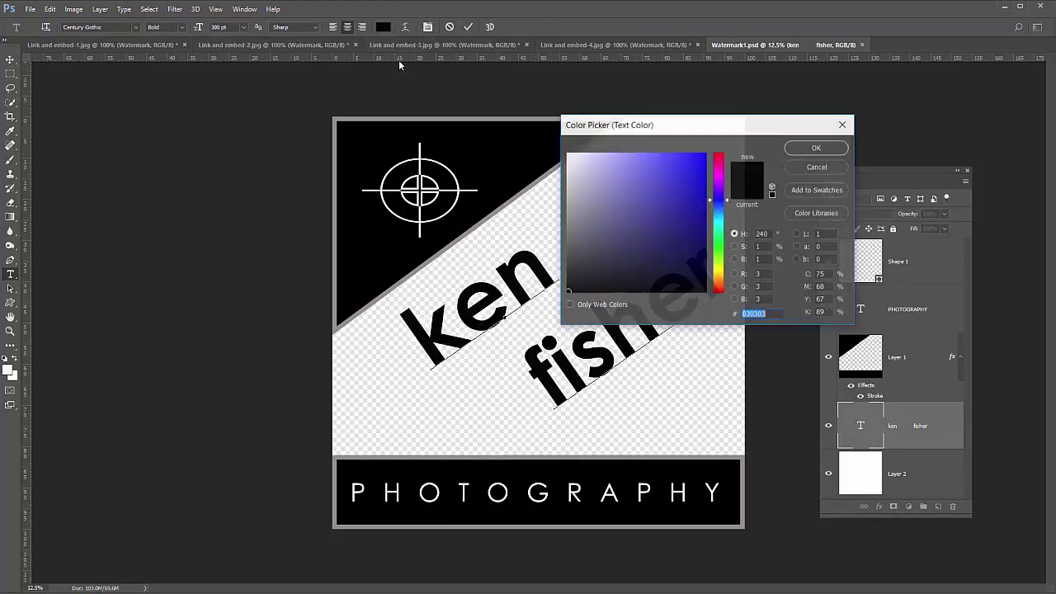
drag(701, 155, 713, 157)
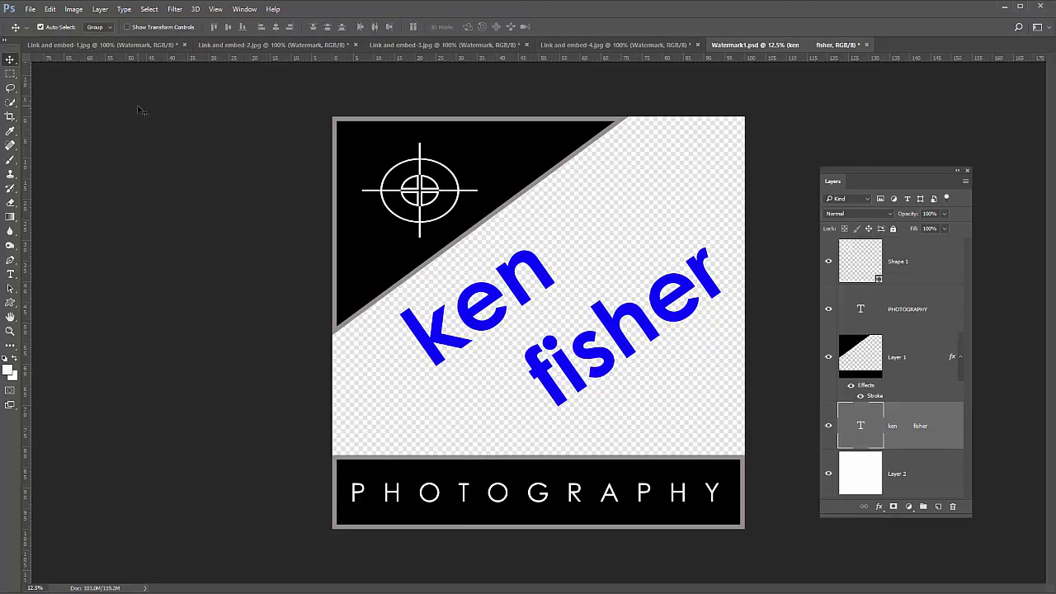
Step: Save Watermark1.psd with the blue text and return to the sunset photo
click(31, 10)
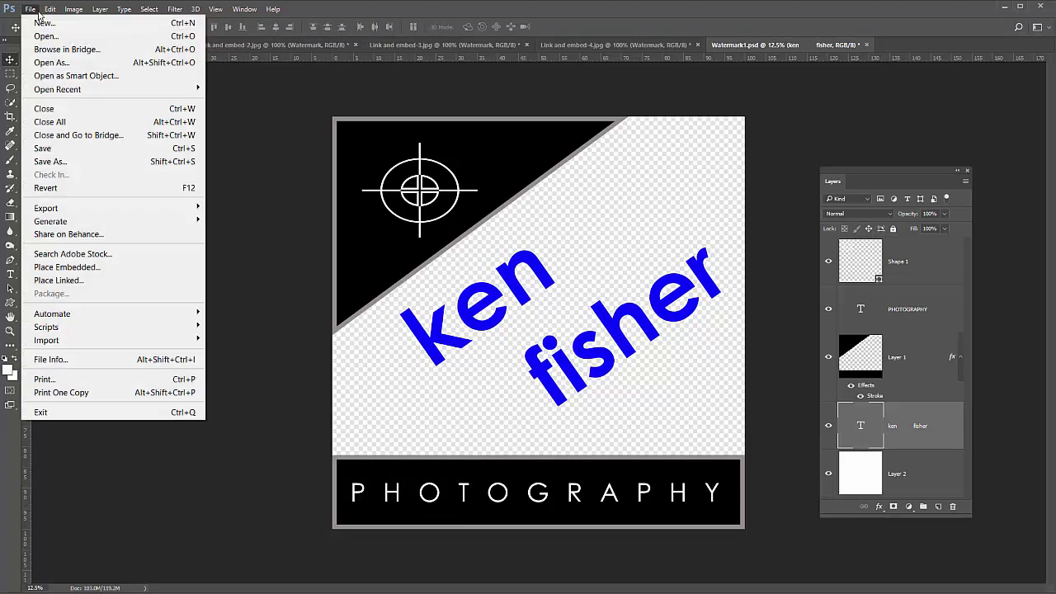
click(49, 150)
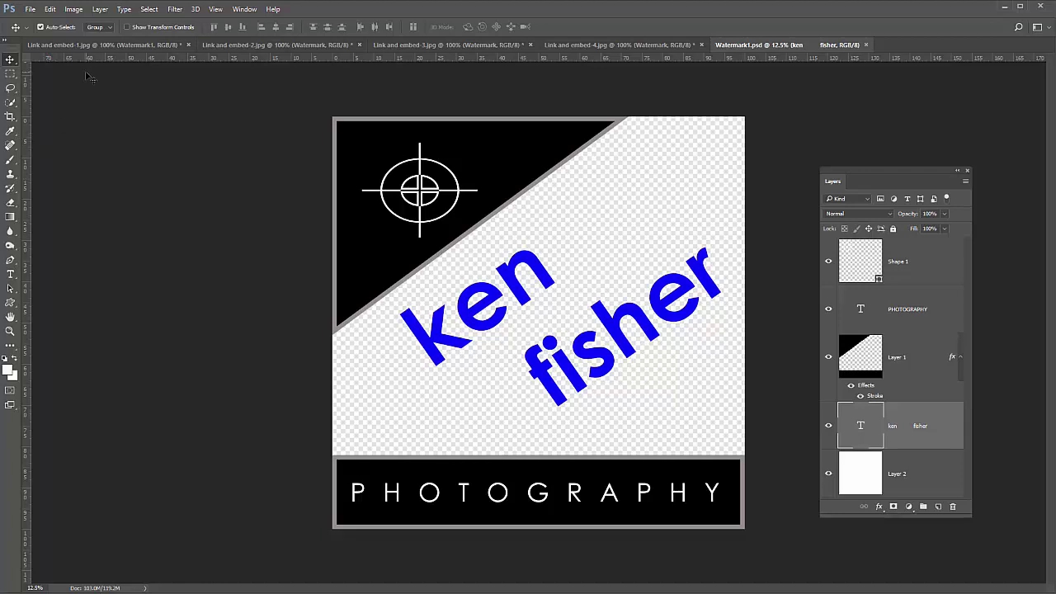
click(84, 45)
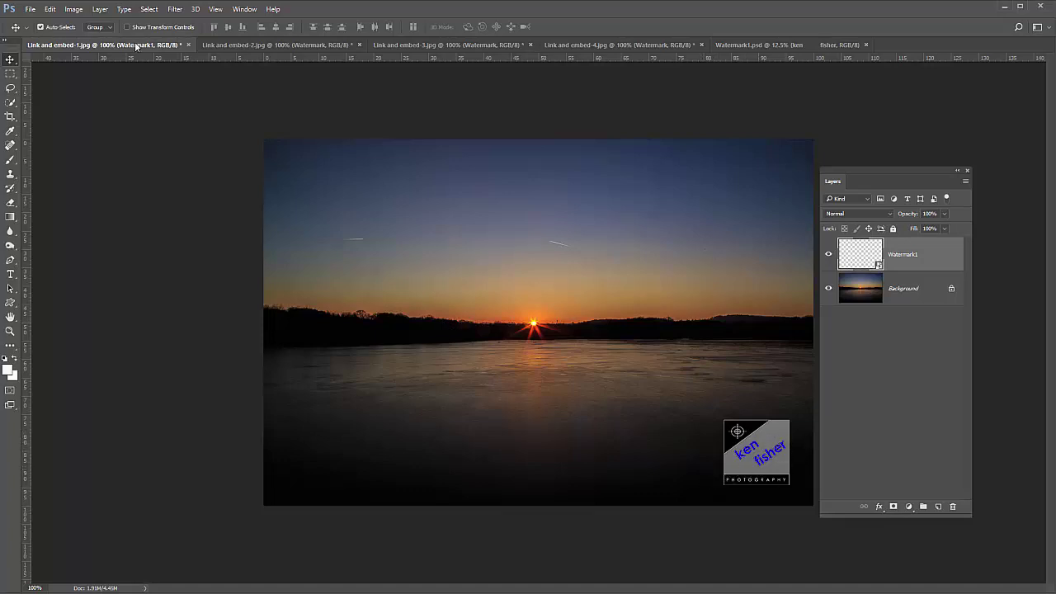
Step: Compare watermarks on the canal, bandstand and Henderson's Relish photos, ending on the sunset photo
click(243, 47)
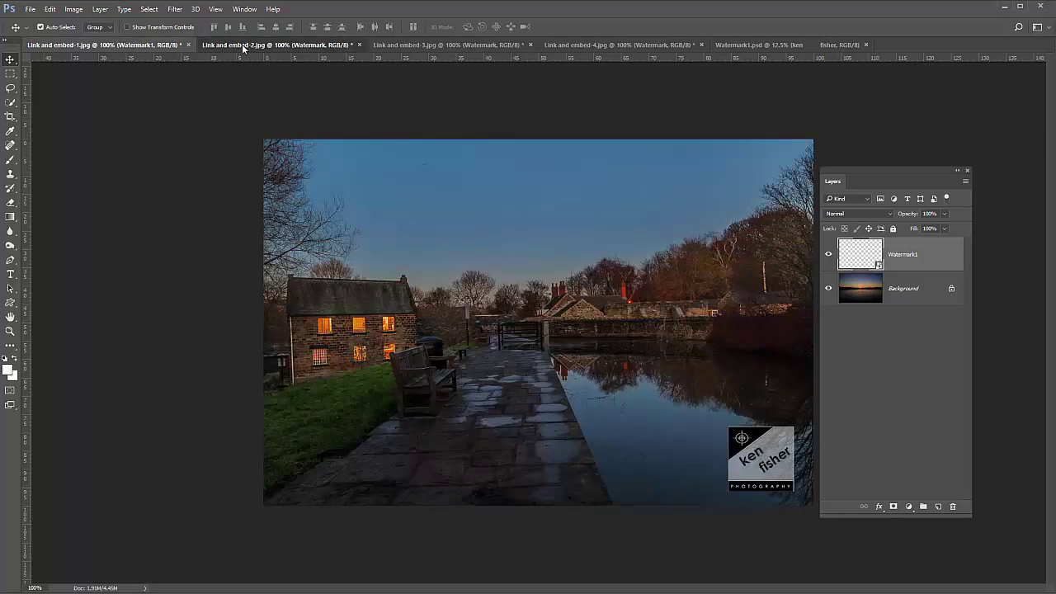
click(436, 47)
click(610, 47)
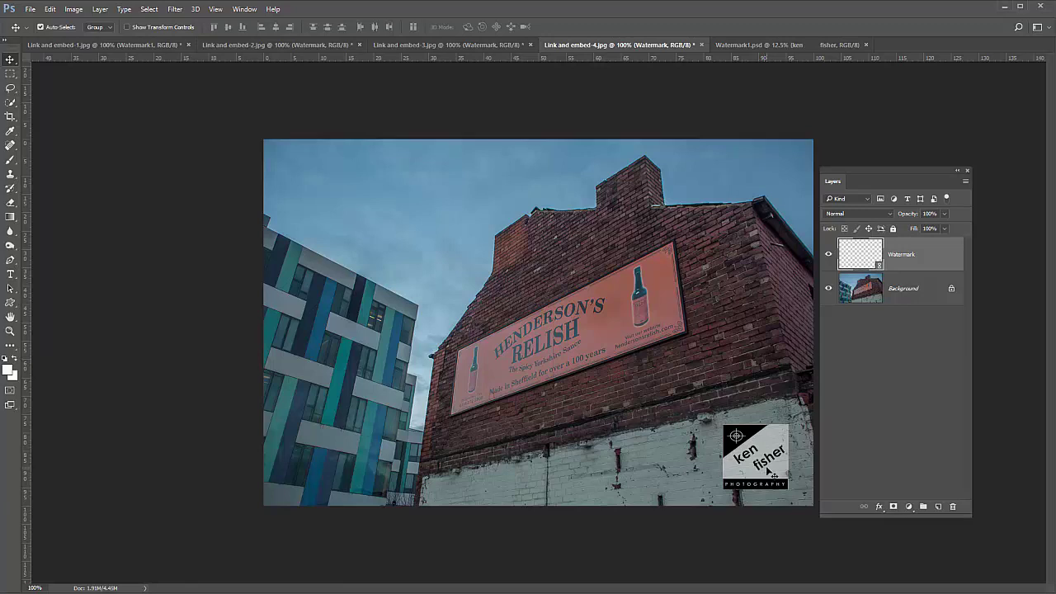
click(85, 45)
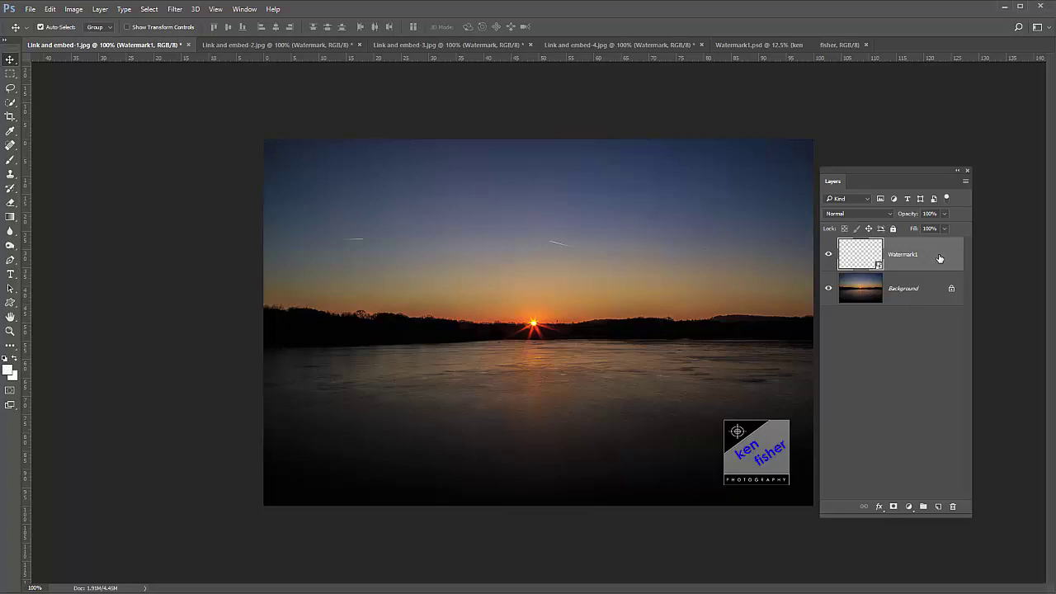
Step: Delete the old Watermark1 layer and place Watermark.psd as a linked smart object
drag(939, 259, 954, 507)
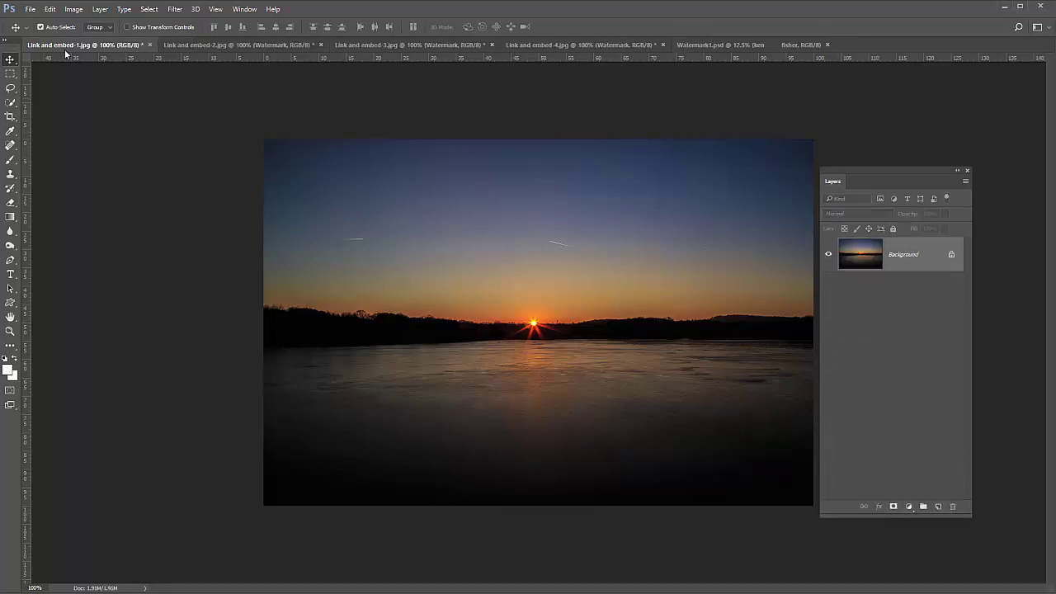
click(29, 10)
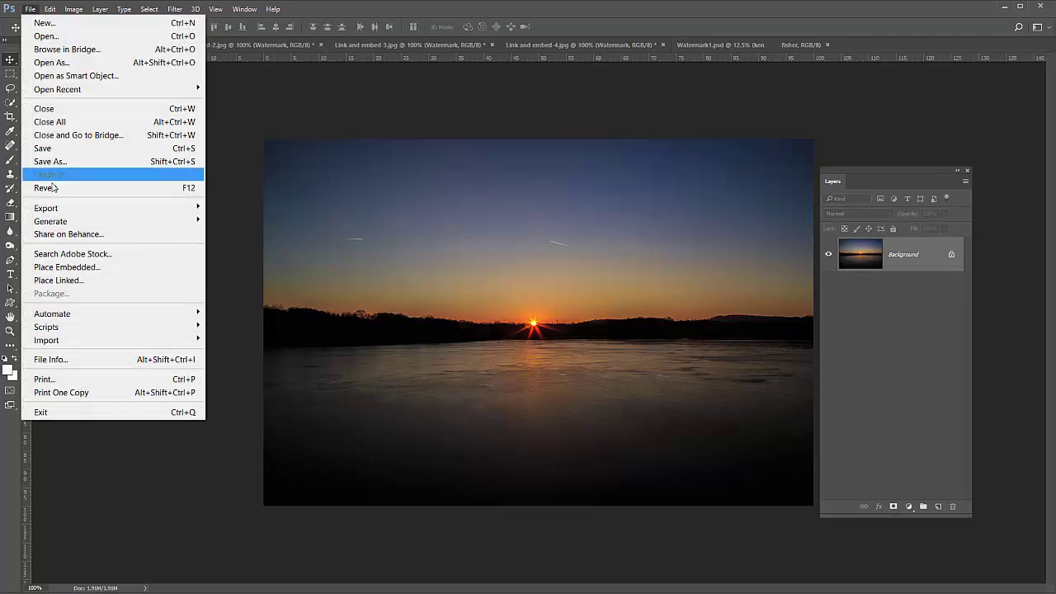
click(65, 281)
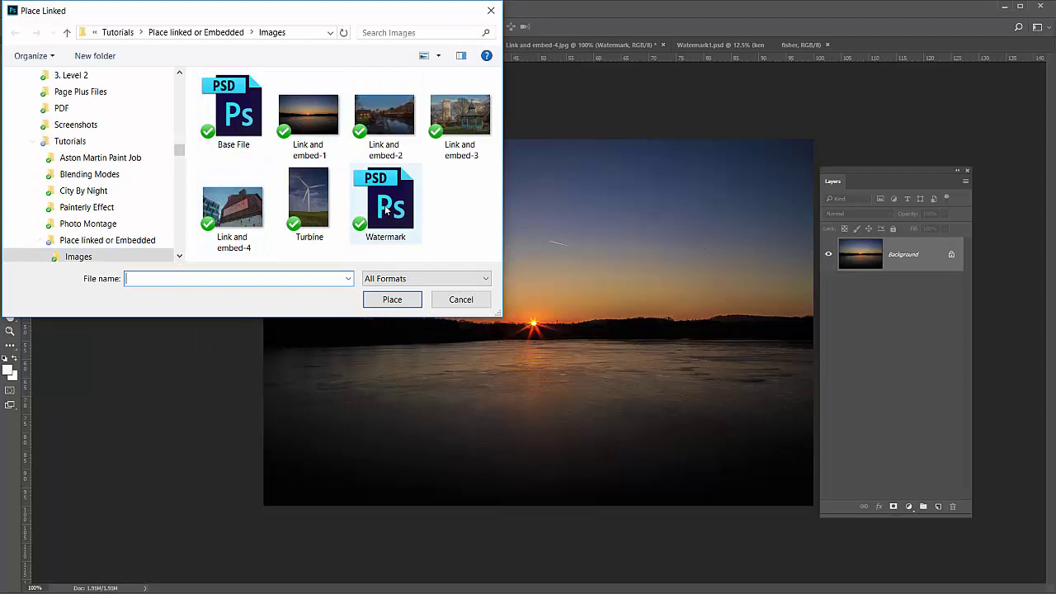
click(392, 210)
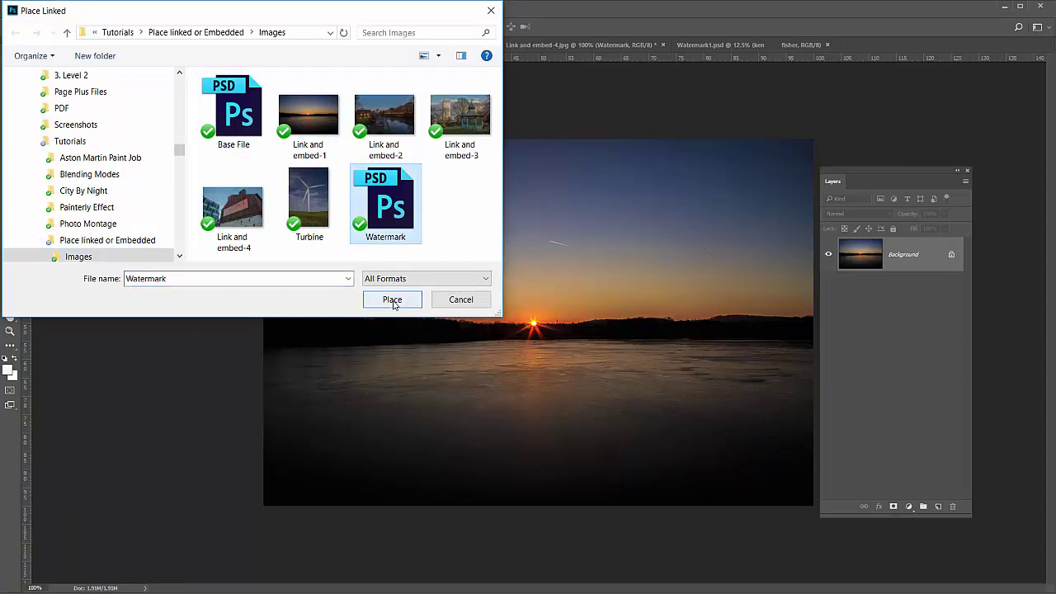
click(393, 303)
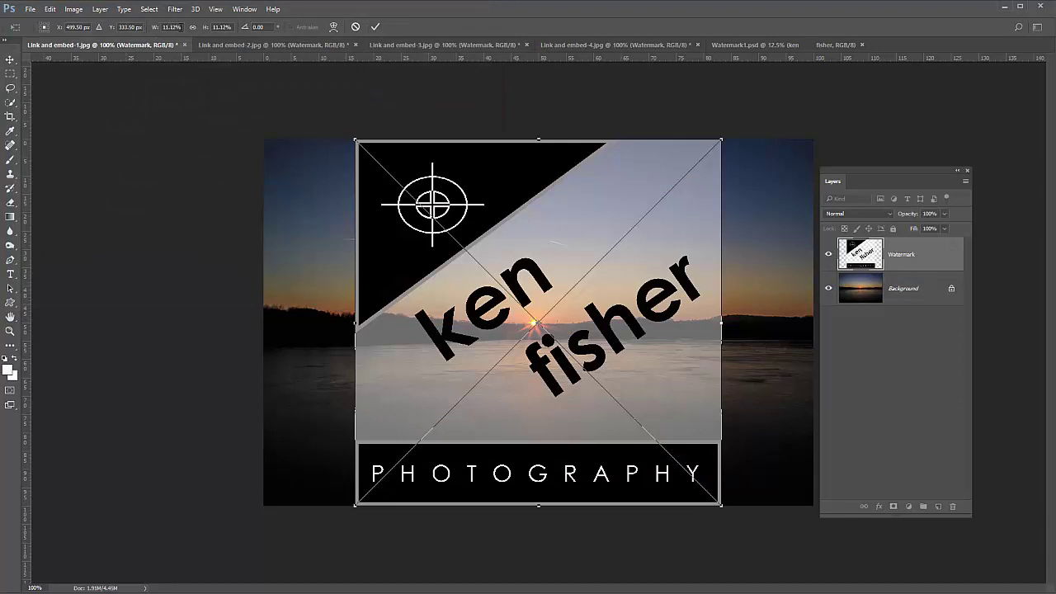
Step: Scale the linked watermark proportionally to 2% and position it in the photo's bottom-right corner
click(171, 27)
text(2)
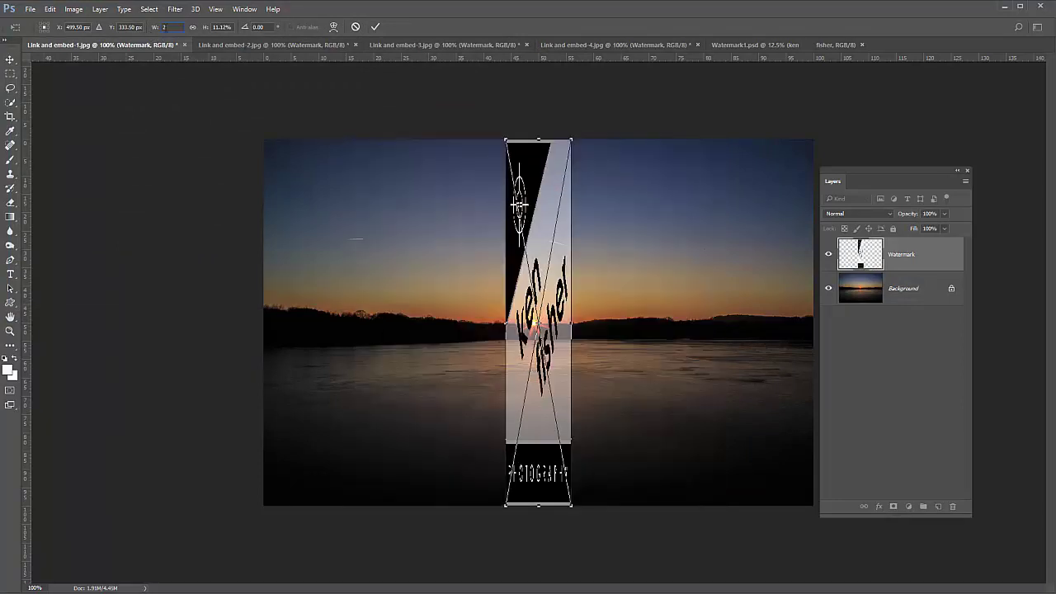
click(192, 28)
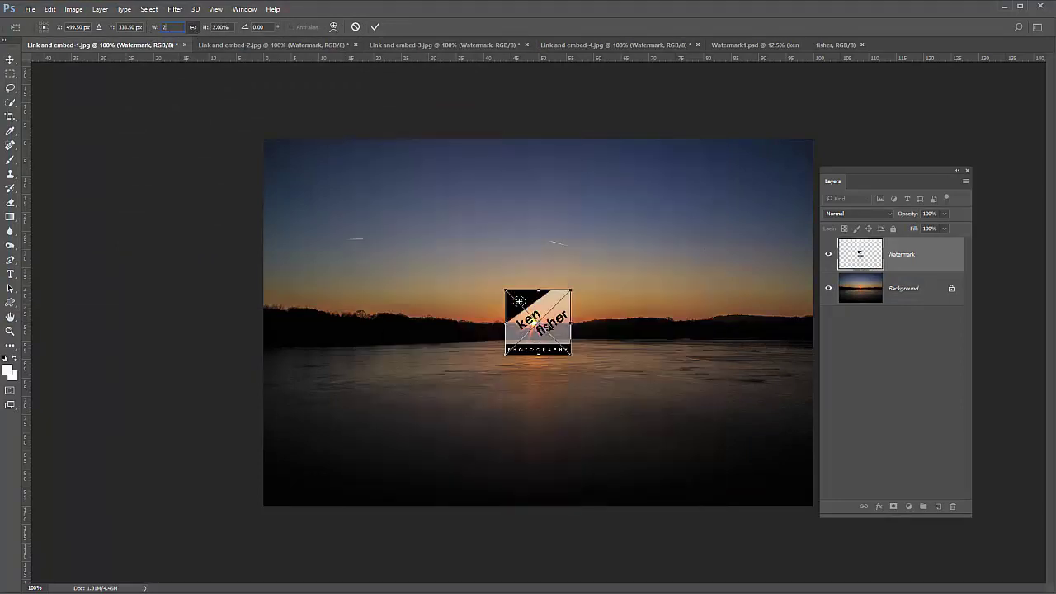
drag(551, 330, 772, 463)
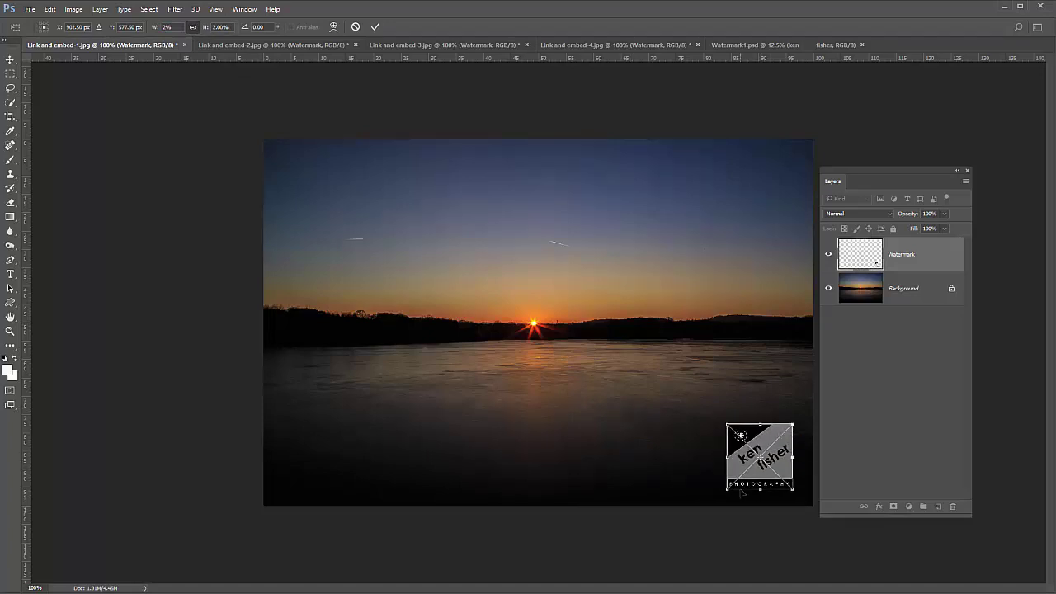
key(Return)
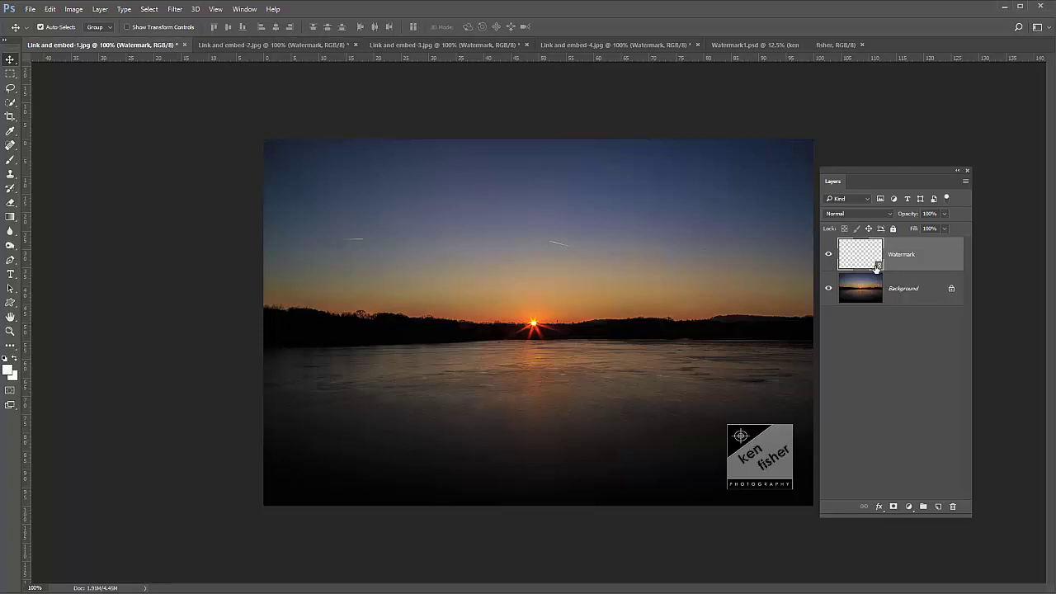
Step: Glance at the canal photo, then open the sunset photo's linked Watermark.psd source file
click(271, 44)
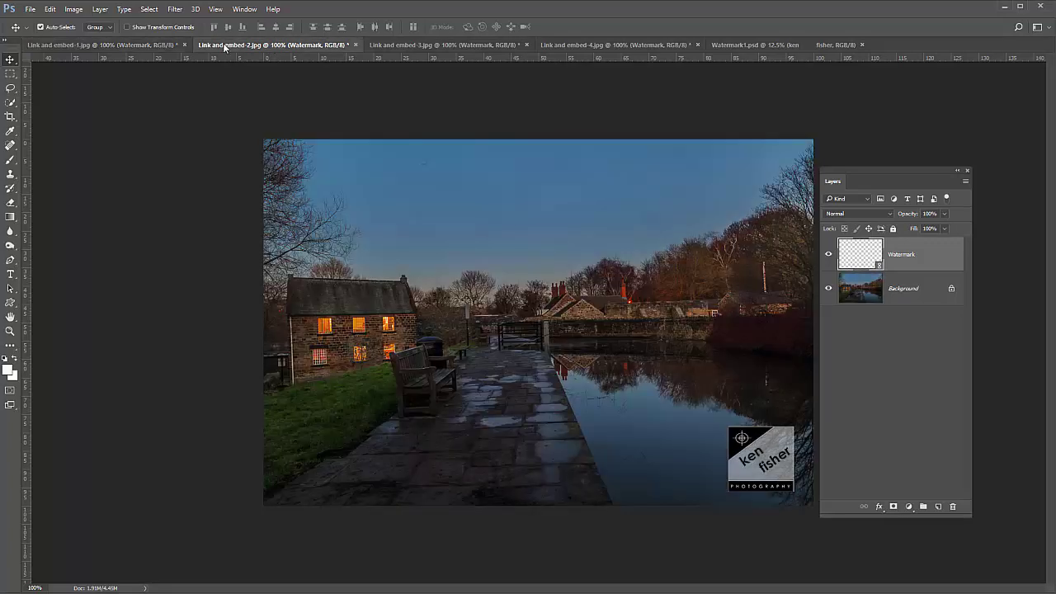
click(136, 45)
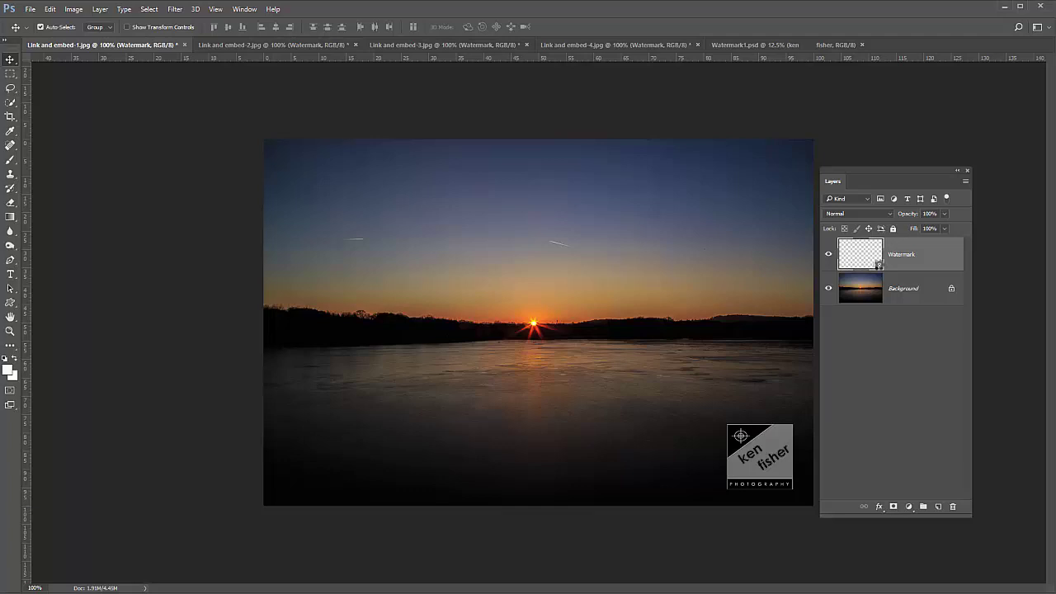
double_click(879, 264)
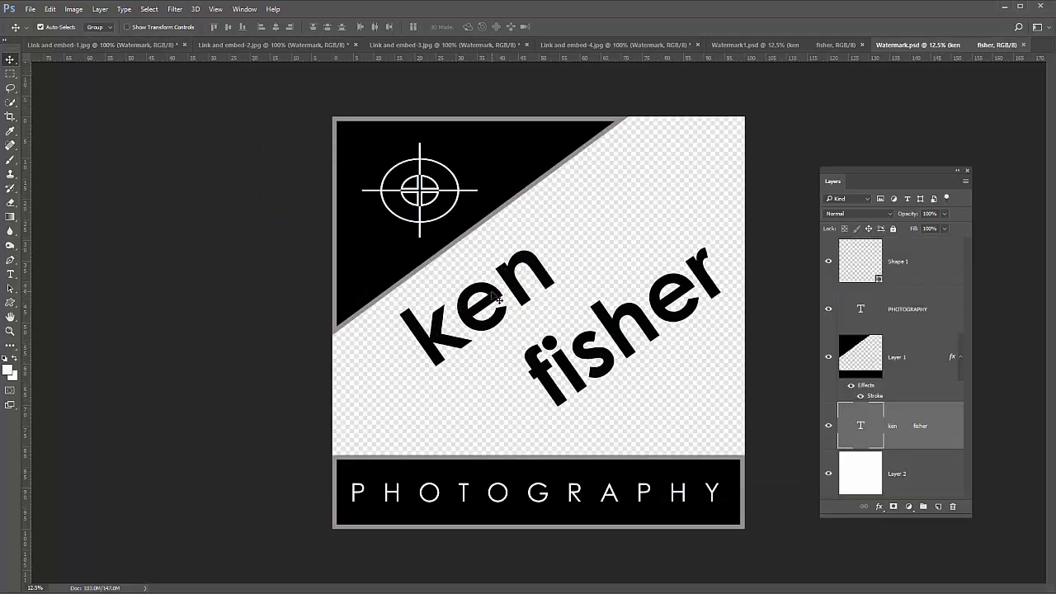
Step: Recolour the watermark's name text to blue 1a1af6 and save Watermark.psd
double_click(860, 427)
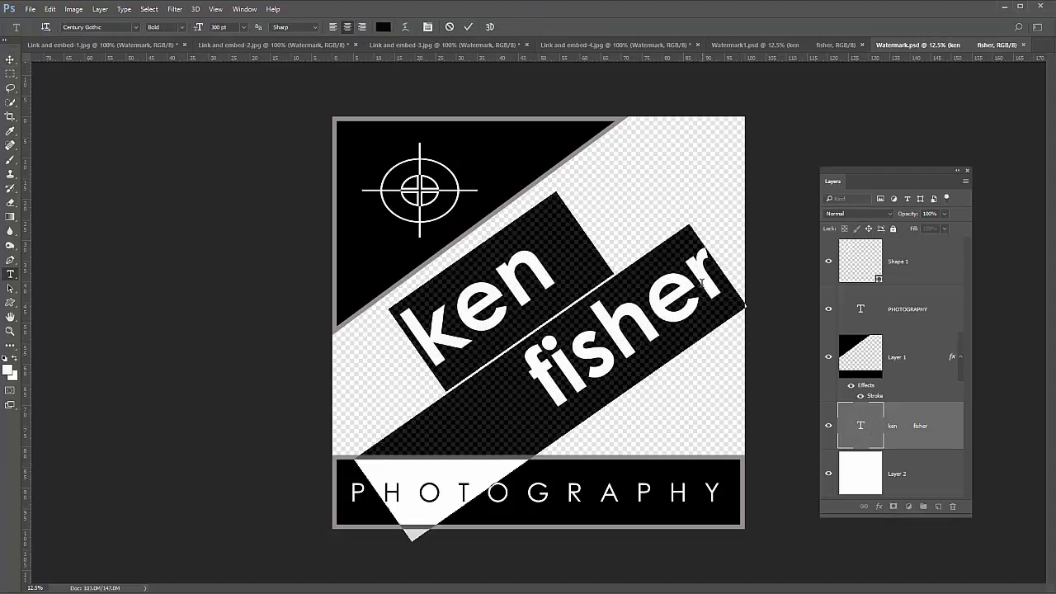
click(383, 27)
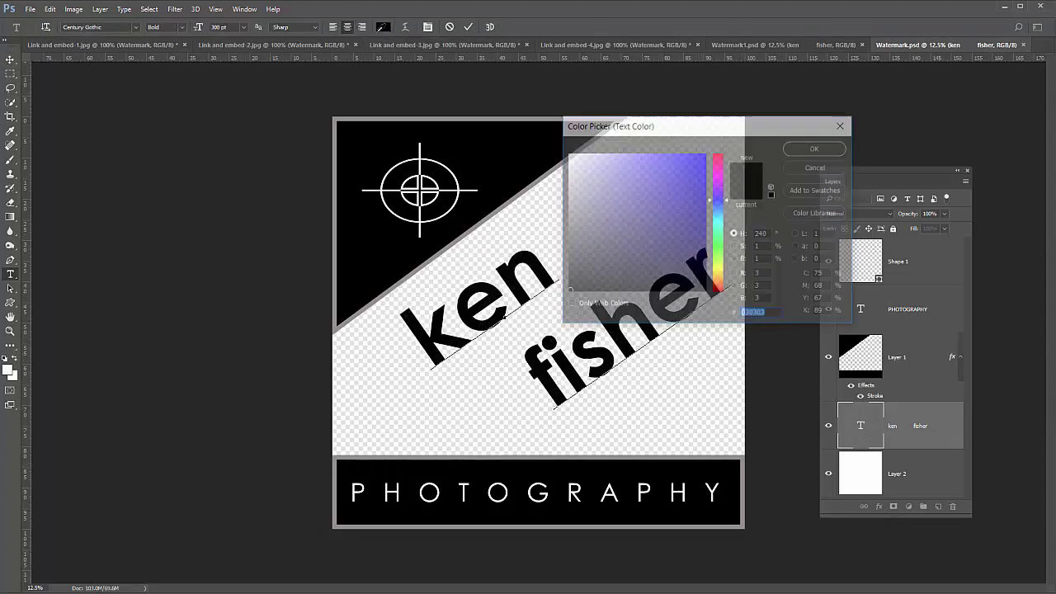
click(692, 157)
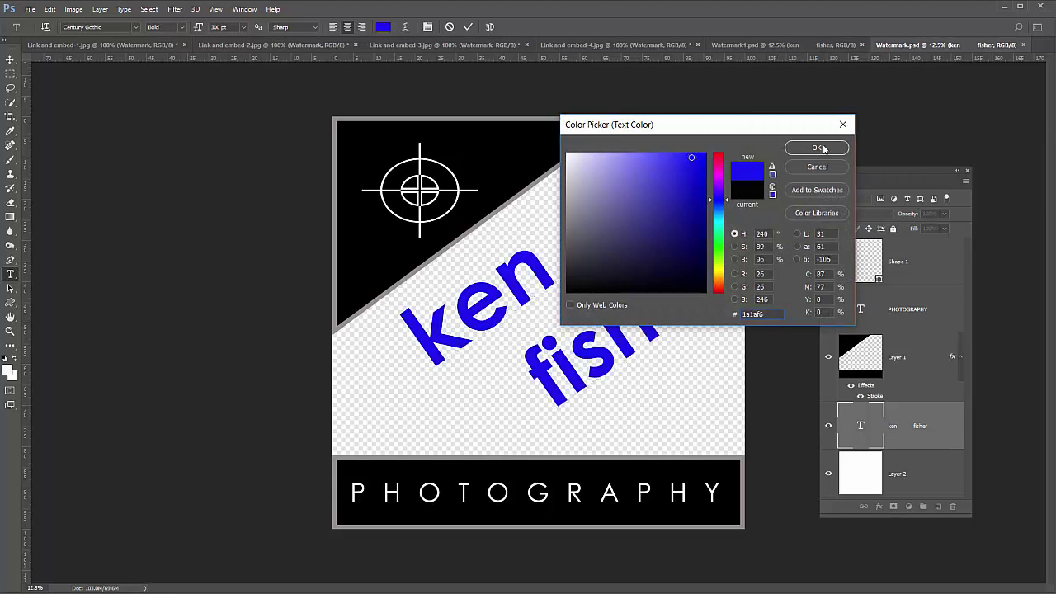
click(817, 148)
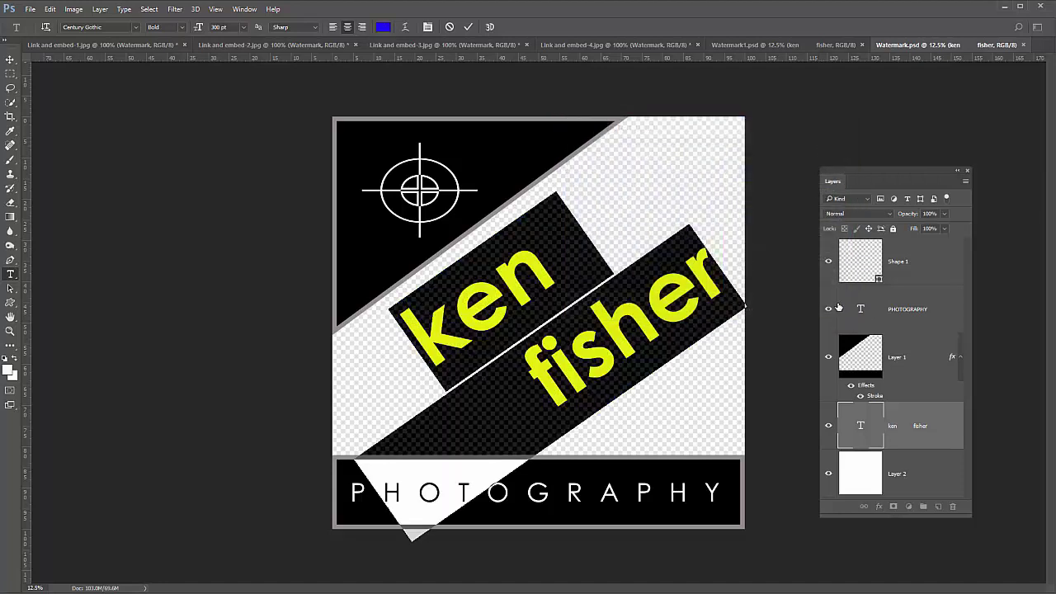
key(ctrl+t)
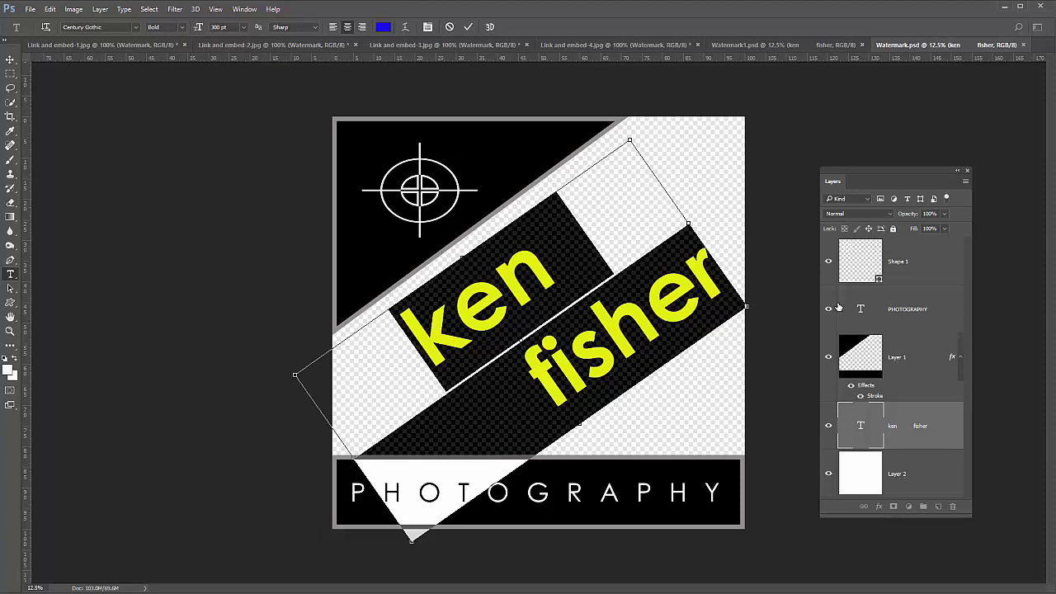
key(ctrl+Return)
key(v)
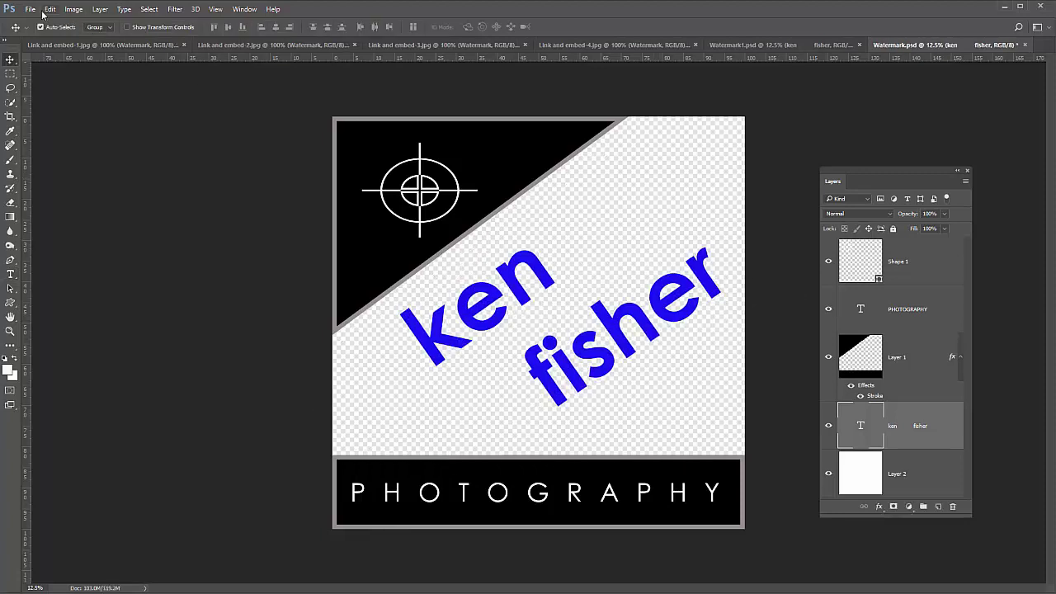
click(29, 9)
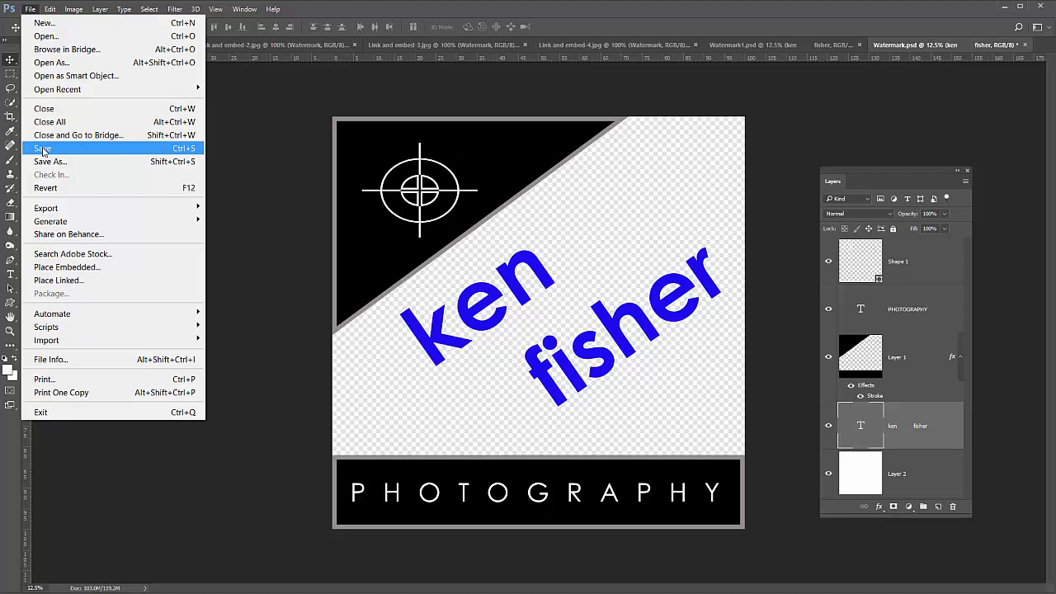
click(42, 149)
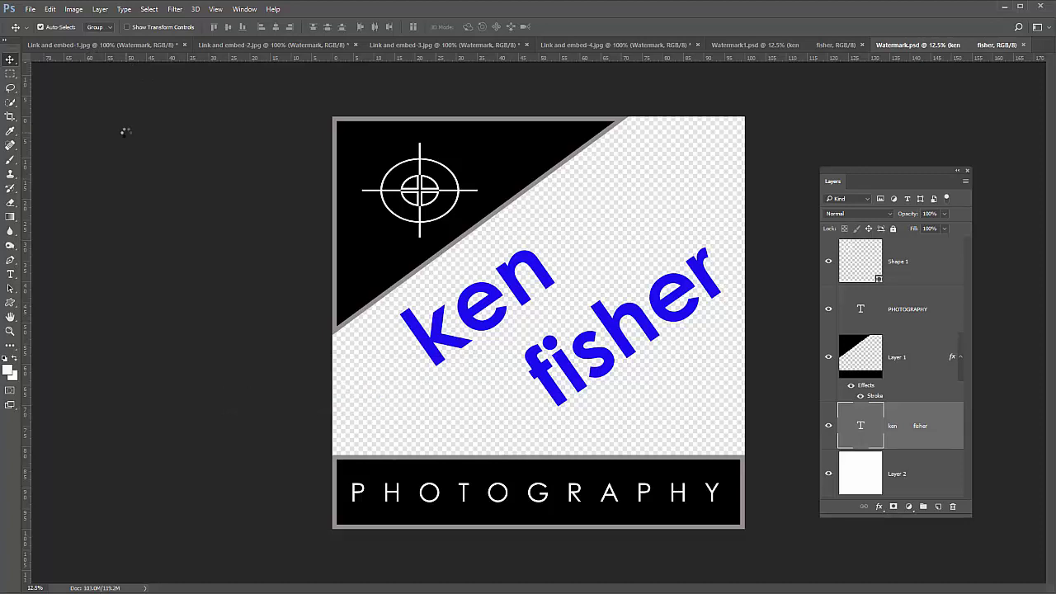
Step: Check the blue watermark in Link and embed-1 through -4, ending on the Henderson's Relish photo
click(67, 47)
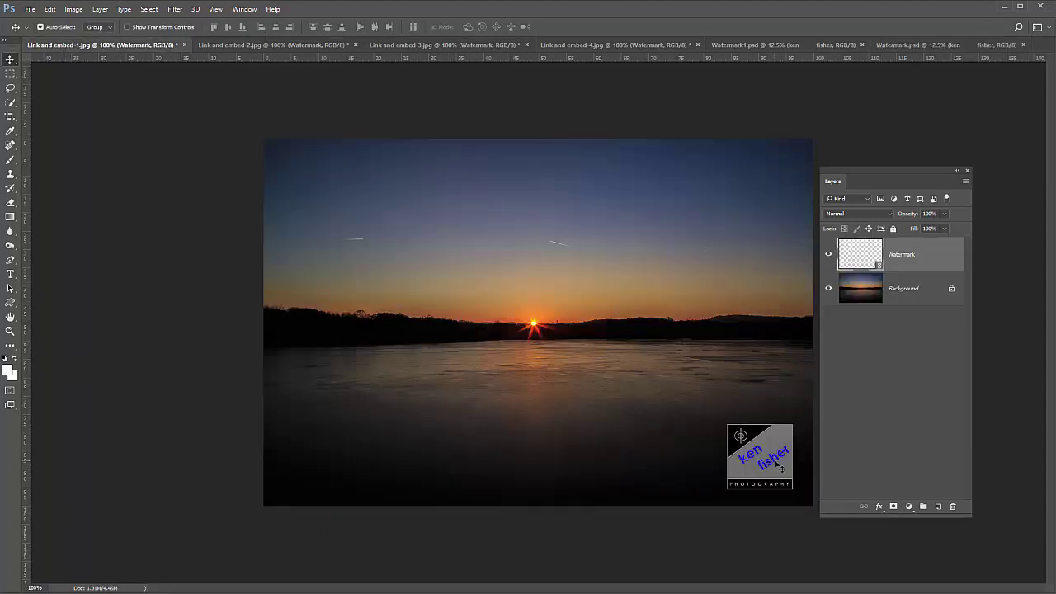
click(284, 45)
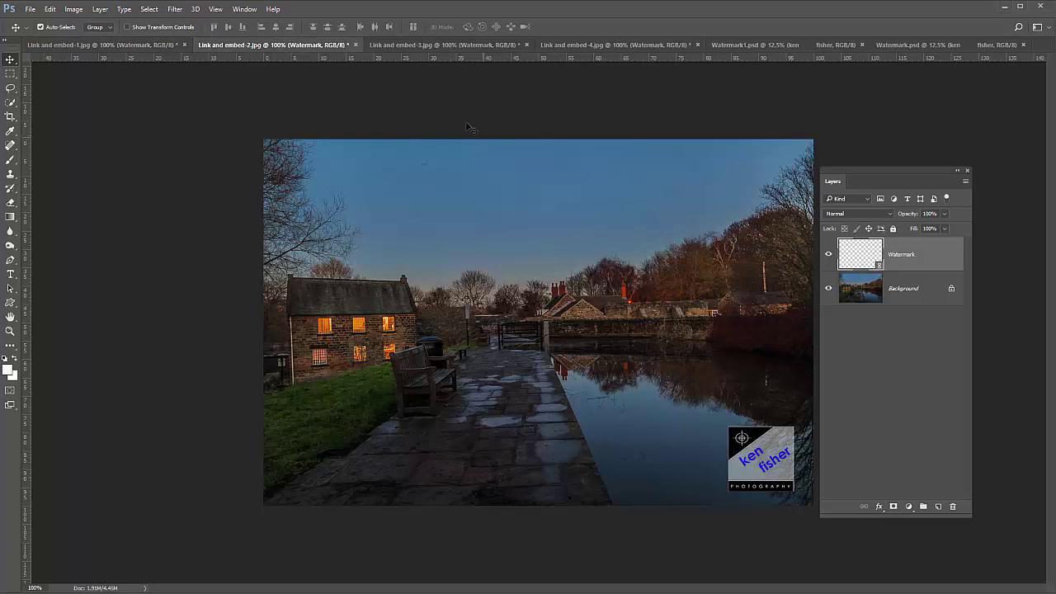
click(426, 45)
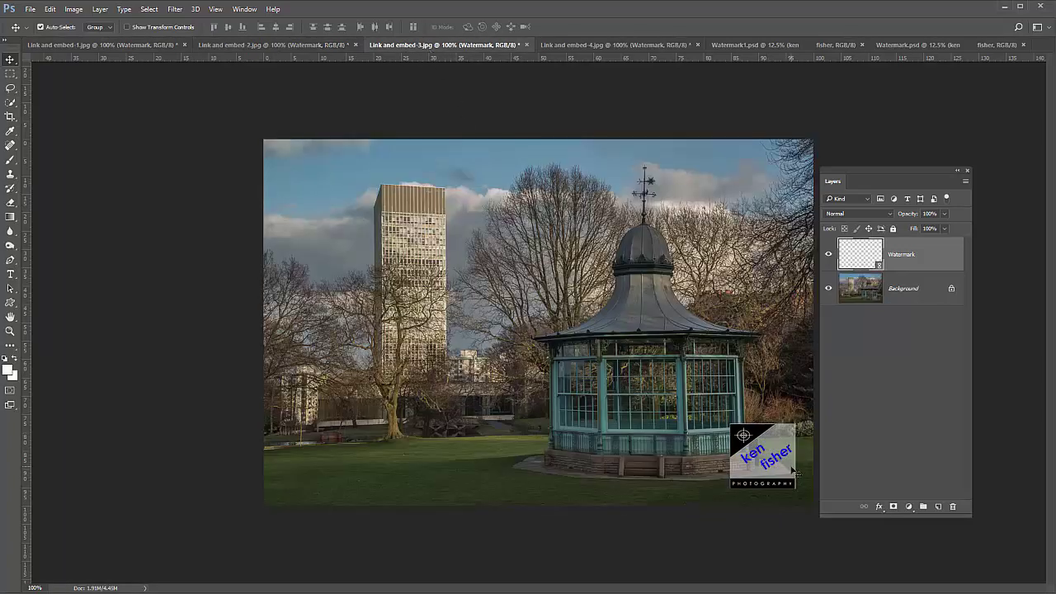
click(599, 45)
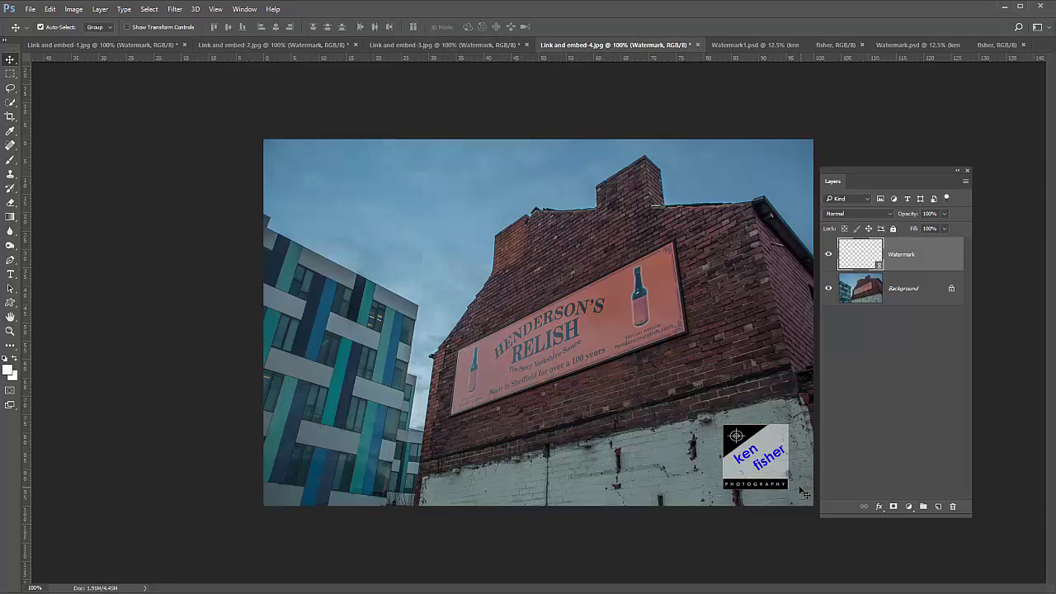